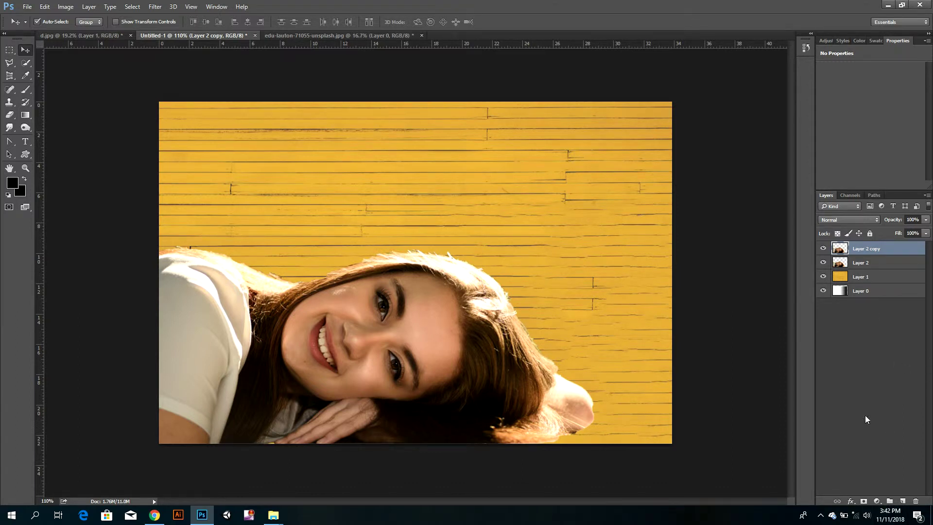
Select Layer 2, the lower portrait copy, and open the Liquify filter on it.
scroll(603, 364, up, 2)
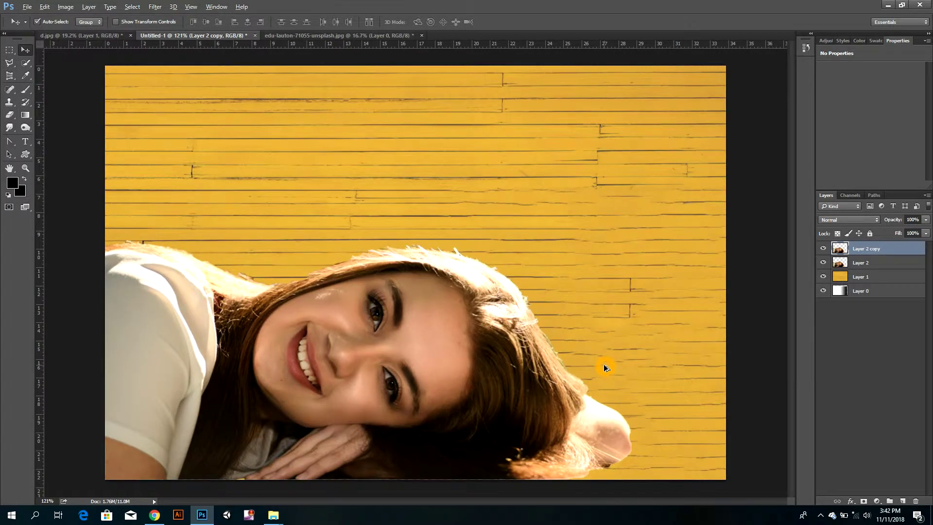
scroll(604, 364, down, 1)
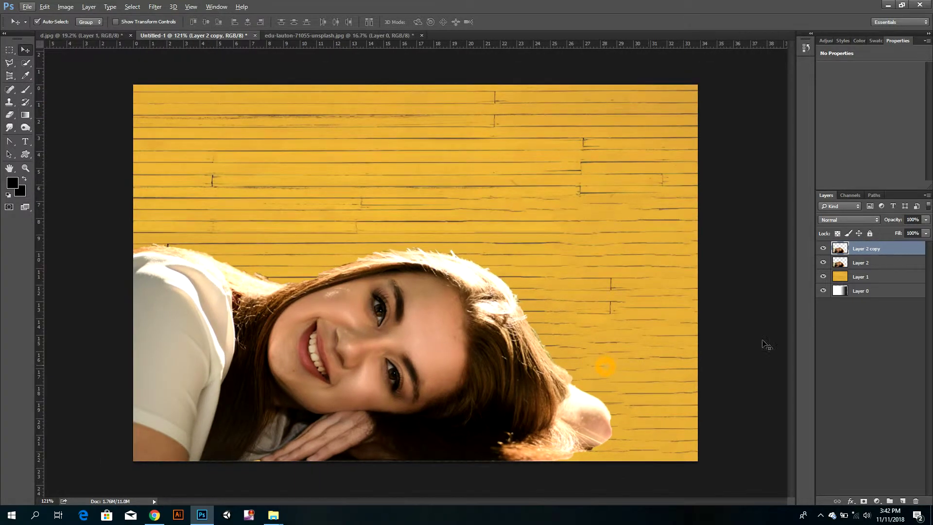
click(883, 264)
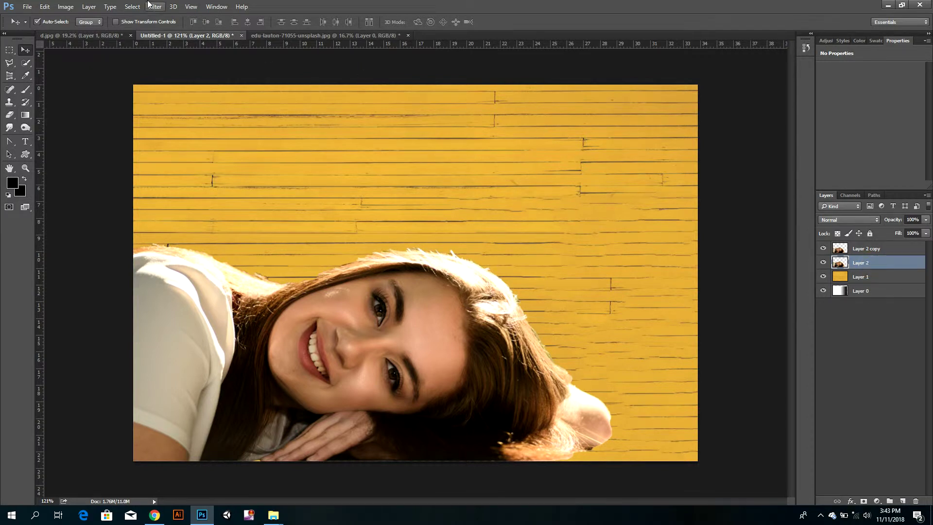
click(158, 8)
click(204, 82)
Forward-warp the woman's upper-left shoulder upward into tall spikes along the left edge.
click(576, 349)
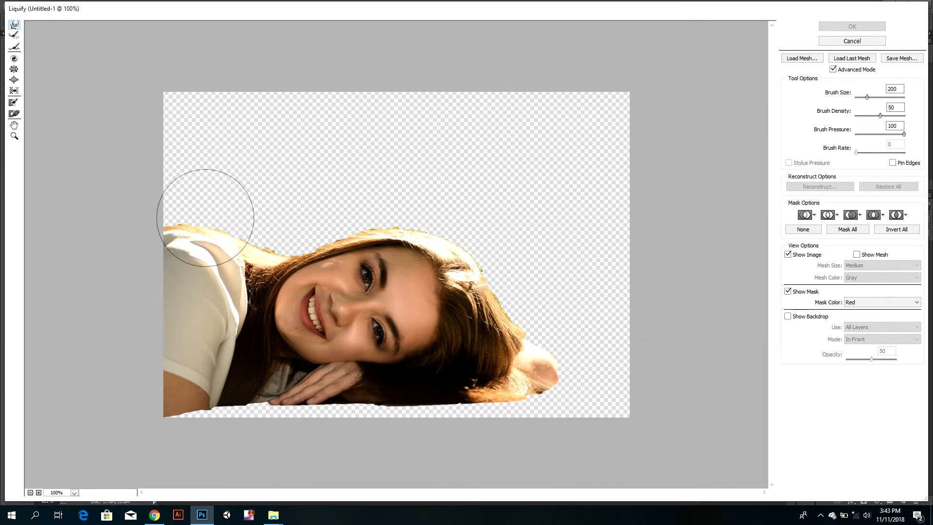
drag(205, 218, 170, 121)
drag(144, 202, 135, 78)
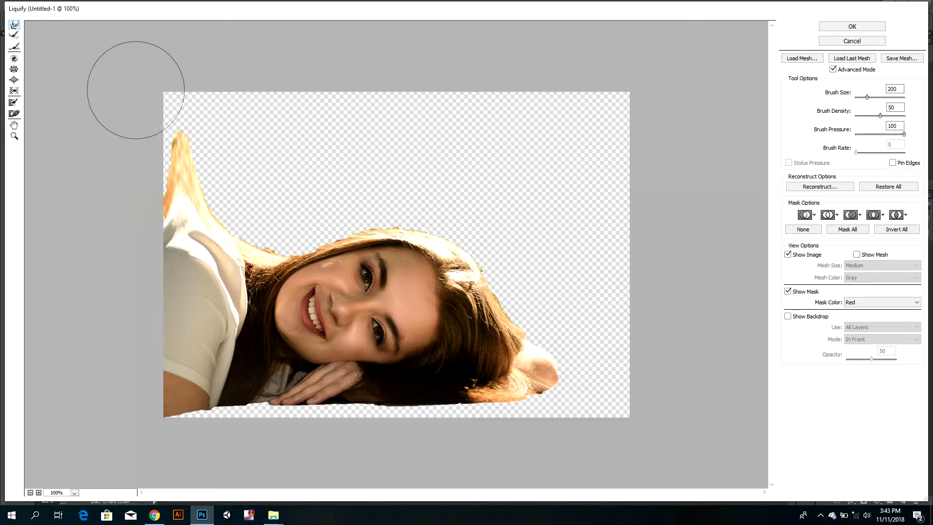
drag(136, 188, 140, 108)
drag(167, 219, 163, 123)
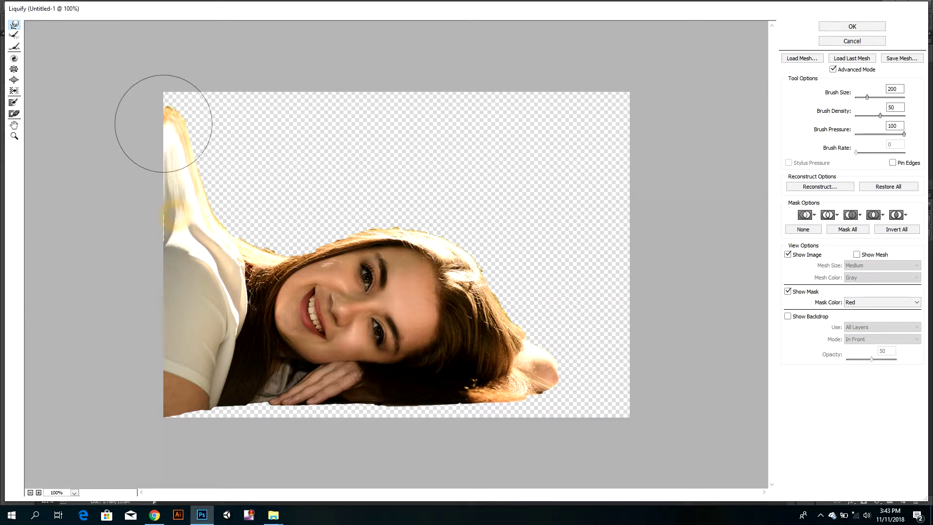
drag(167, 166, 166, 94)
mouse_move(238, 258)
mouse_down()
mouse_move(241, 201)
mouse_move(204, 90)
mouse_up()
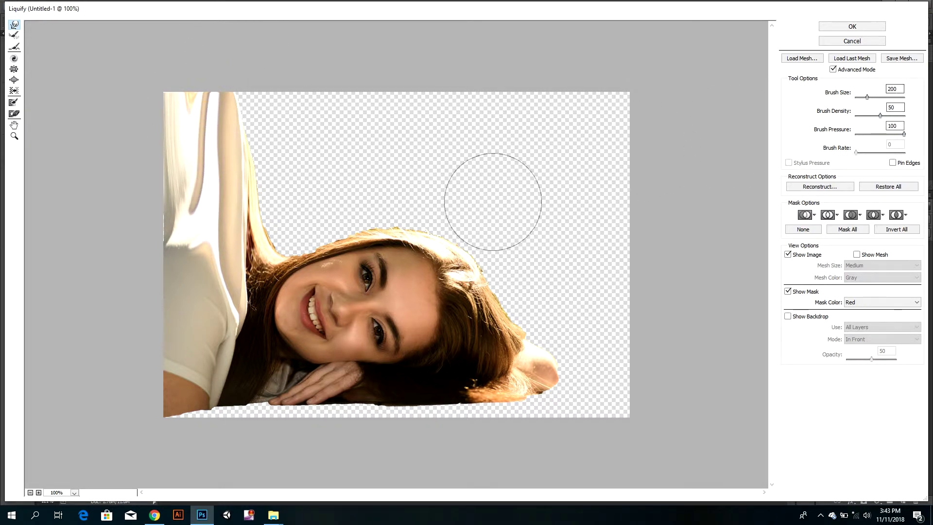
Pull the cheek, face edge and hair upward into tall spikes reaching the image top.
drag(290, 280, 274, 88)
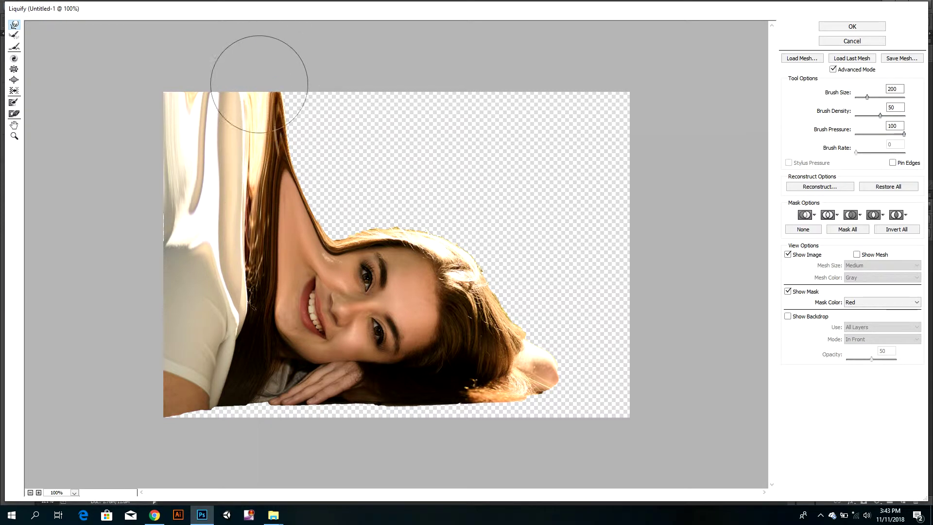
drag(204, 96, 244, 115)
mouse_move(350, 247)
mouse_down()
mouse_move(305, 85)
mouse_move(374, 175)
mouse_move(359, 92)
mouse_up()
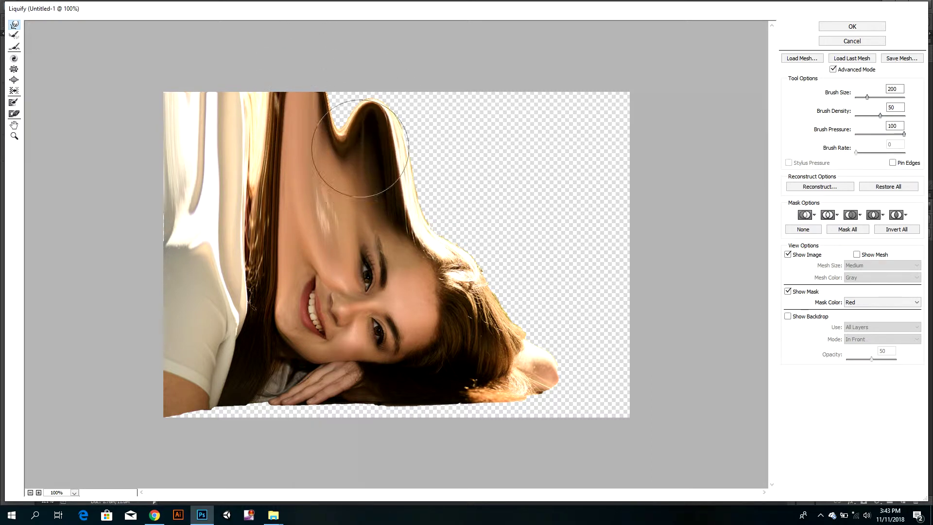
mouse_move(425, 243)
mouse_down()
mouse_move(411, 125)
mouse_move(423, 129)
mouse_up()
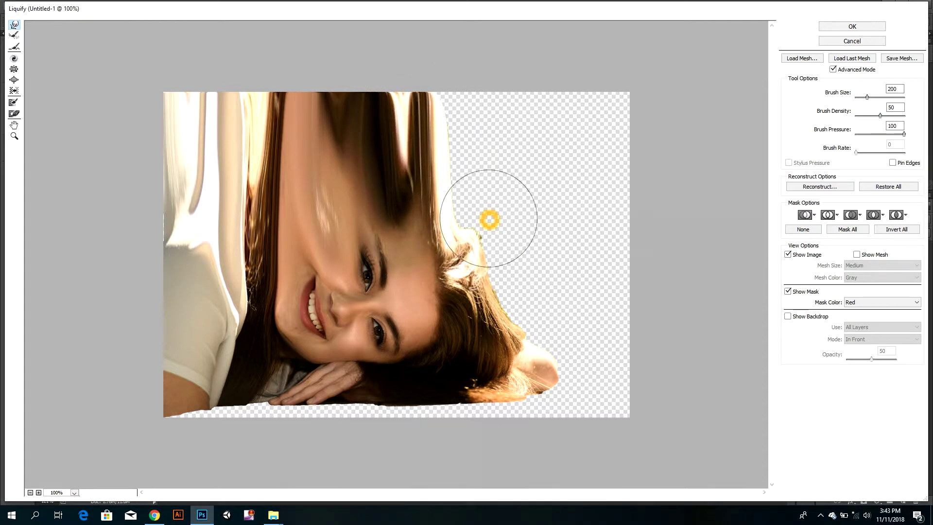
mouse_move(515, 289)
mouse_down()
mouse_move(461, 200)
mouse_move(458, 63)
mouse_up()
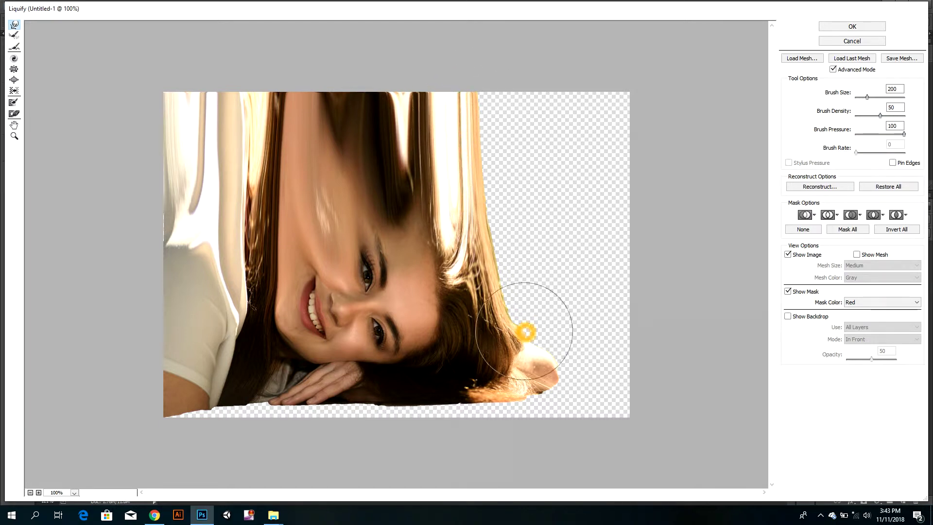
Smear the hand and the lower and middle hair strands rightward to the canvas edge.
drag(524, 331, 645, 343)
drag(562, 370, 627, 373)
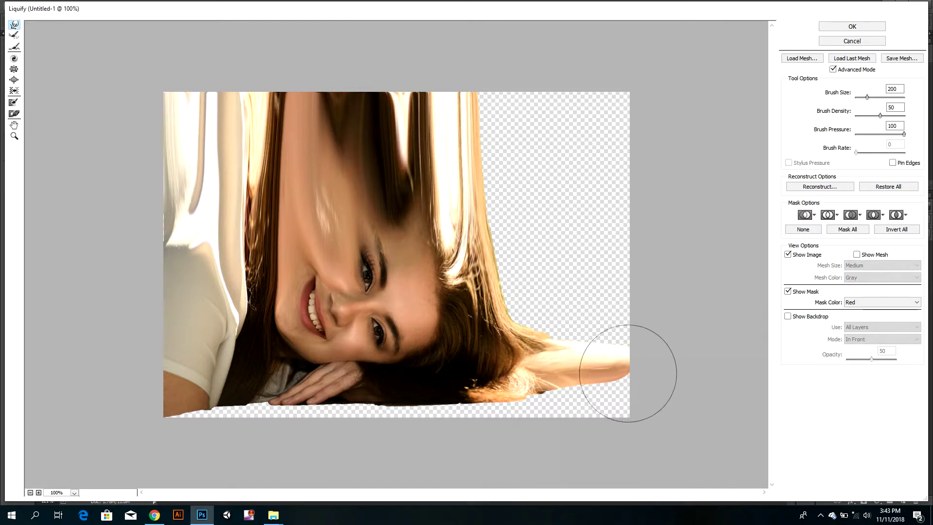
drag(577, 393, 635, 396)
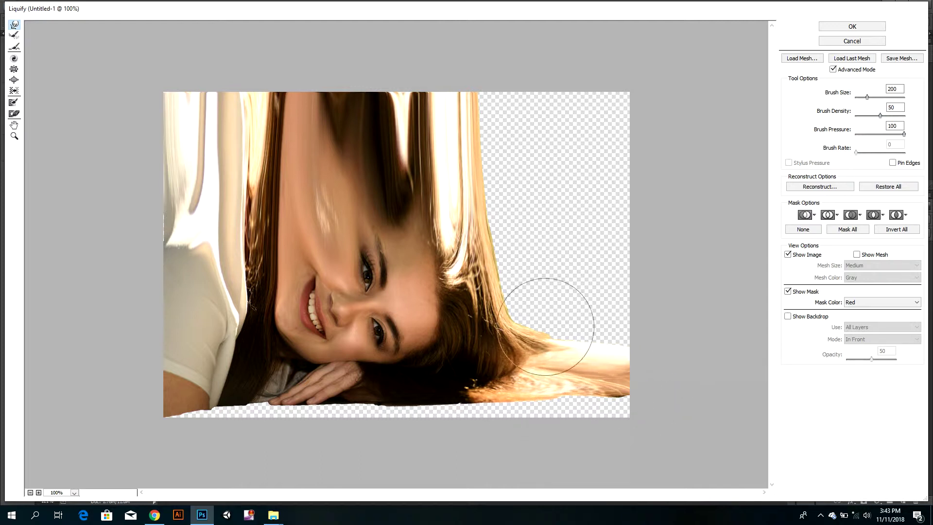
drag(469, 302, 617, 297)
drag(531, 327, 660, 318)
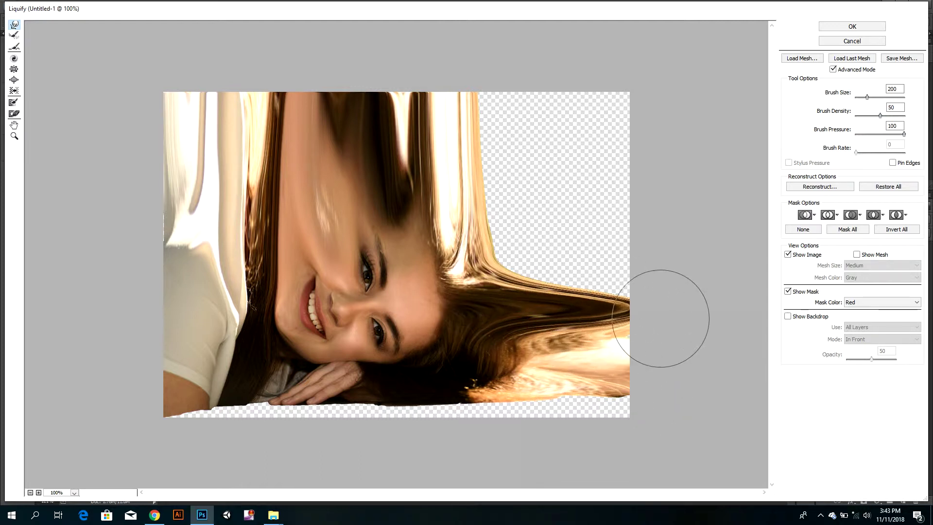
Lift and bend the upper hair streak into a wavy bulge toward the upper right.
drag(505, 292, 632, 273)
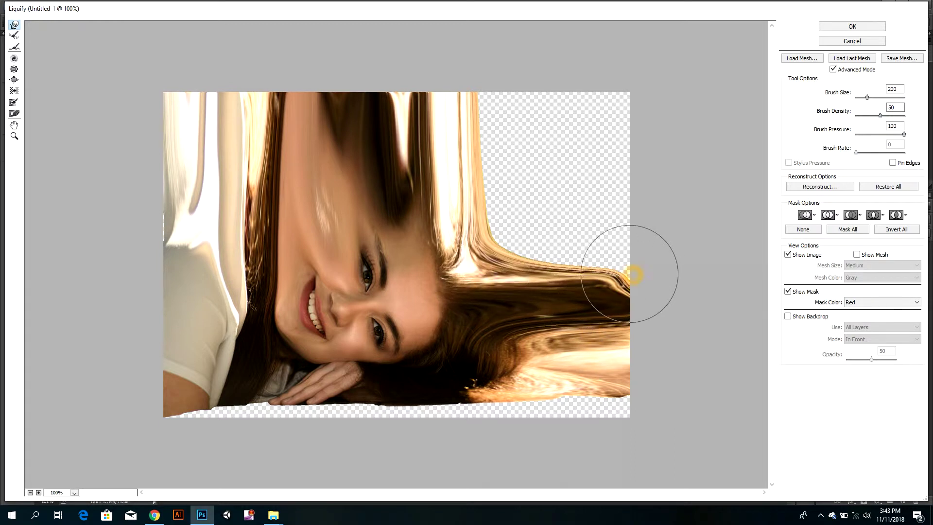
drag(513, 248, 634, 245)
drag(512, 233, 603, 228)
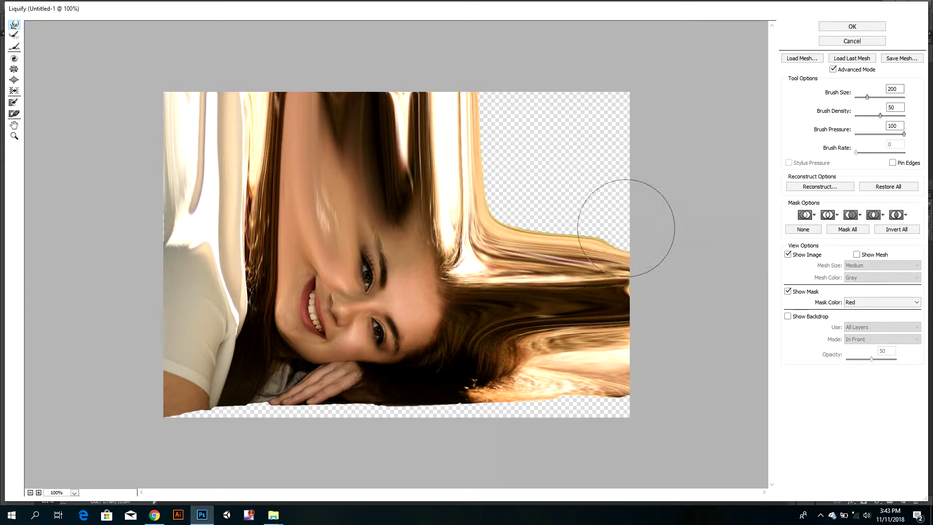
drag(514, 227, 641, 217)
mouse_move(549, 239)
mouse_down()
mouse_move(486, 228)
mouse_move(552, 95)
mouse_move(620, 191)
mouse_move(618, 184)
mouse_move(604, 209)
mouse_move(650, 233)
mouse_up()
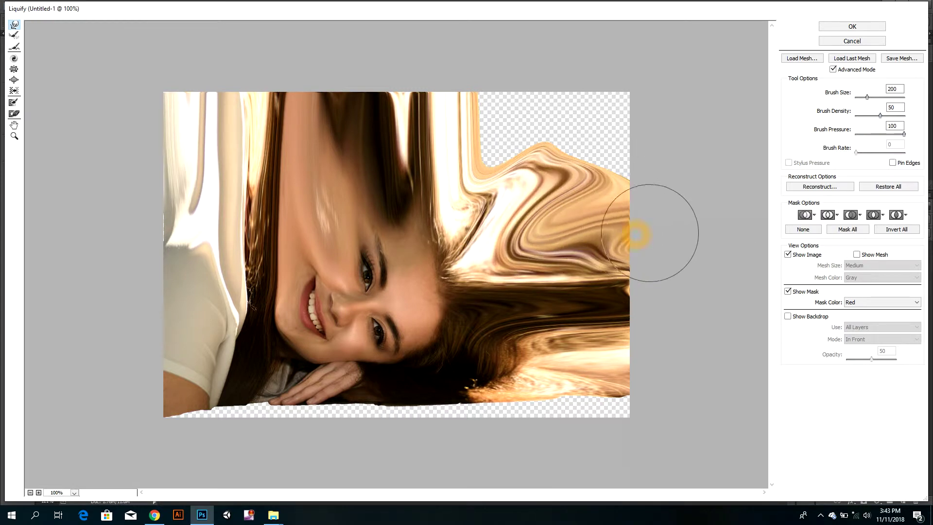
mouse_move(507, 174)
mouse_down()
mouse_move(520, 108)
mouse_move(510, 166)
mouse_move(502, 64)
mouse_move(560, 79)
mouse_move(583, 99)
mouse_move(551, 56)
mouse_move(571, 134)
mouse_move(604, 150)
mouse_move(610, 71)
mouse_move(635, 156)
mouse_move(629, 75)
mouse_move(635, 159)
mouse_move(654, 62)
mouse_move(616, 114)
mouse_move(633, 77)
mouse_up()
drag(657, 177, 587, 251)
Apply the Liquify warp, then fill a new Layer 2 mask with black using the Paint Bucket.
click(865, 28)
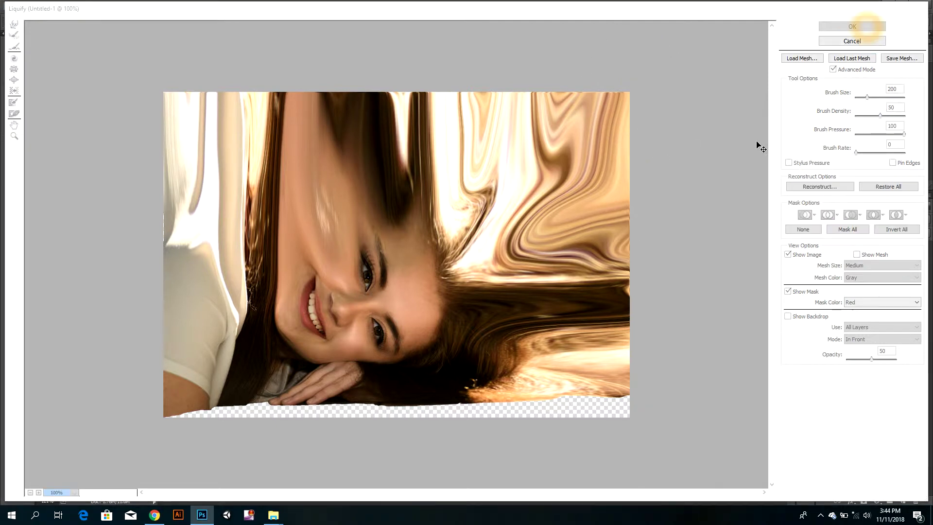
click(863, 500)
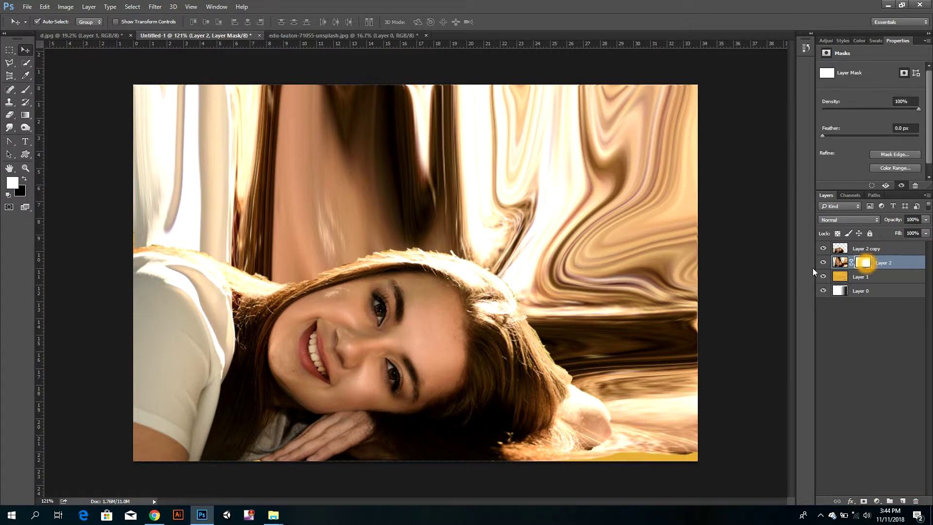
click(29, 118)
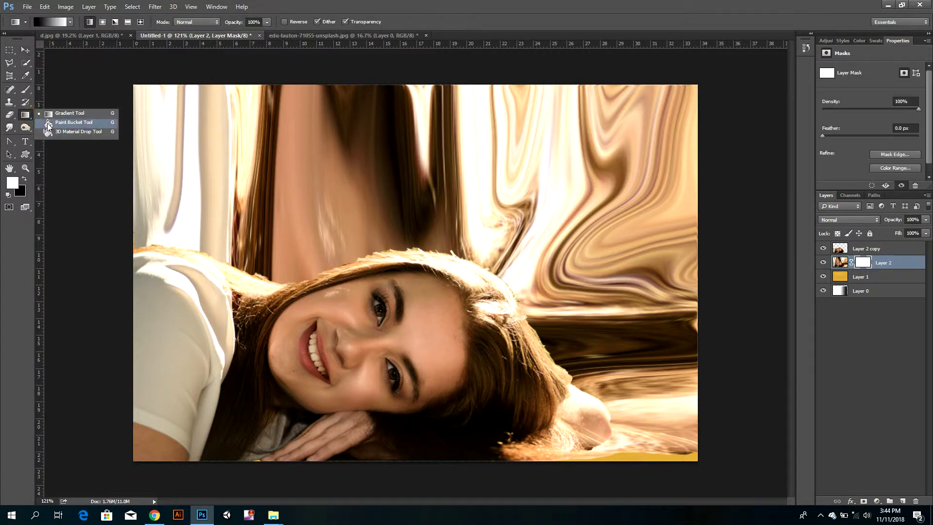
click(55, 123)
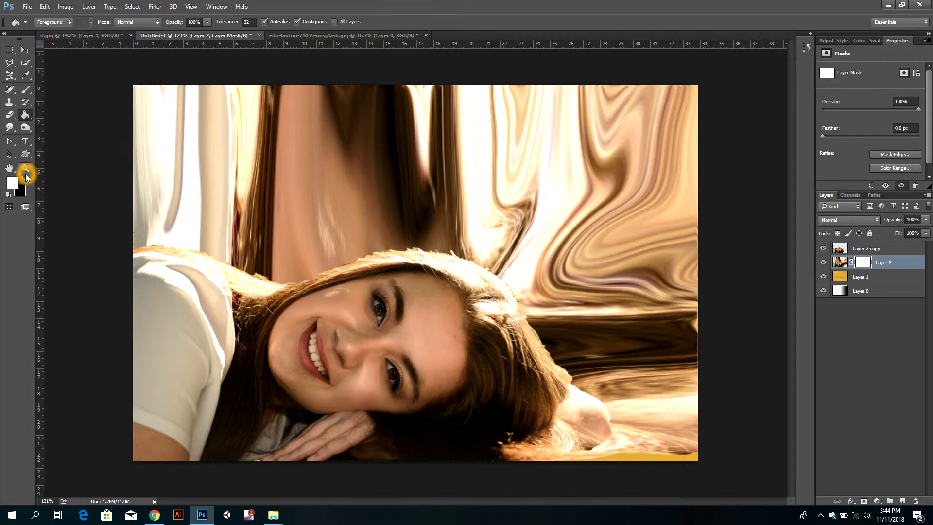
click(12, 182)
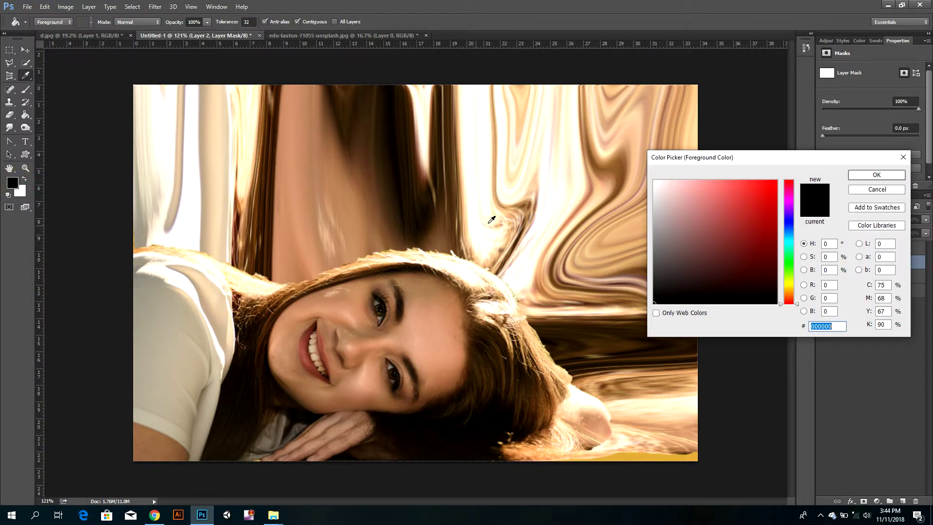
click(875, 191)
click(647, 194)
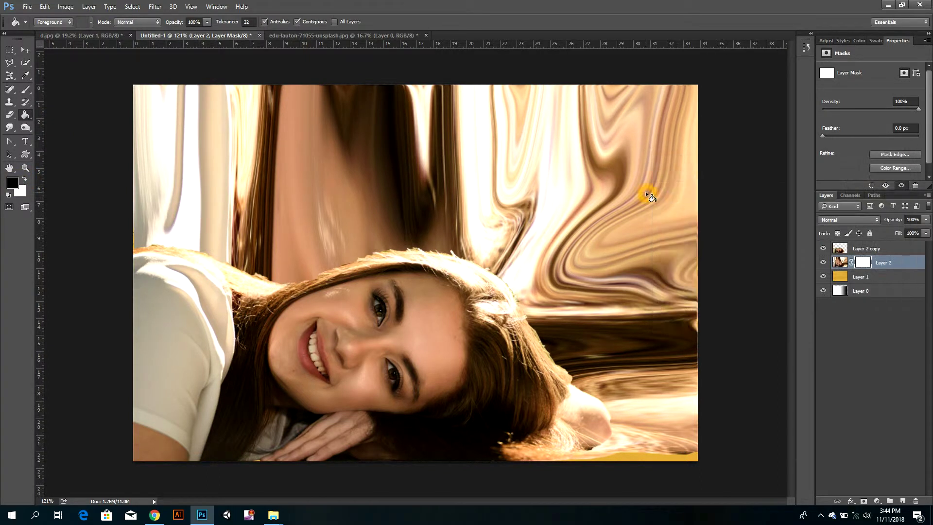
click(868, 251)
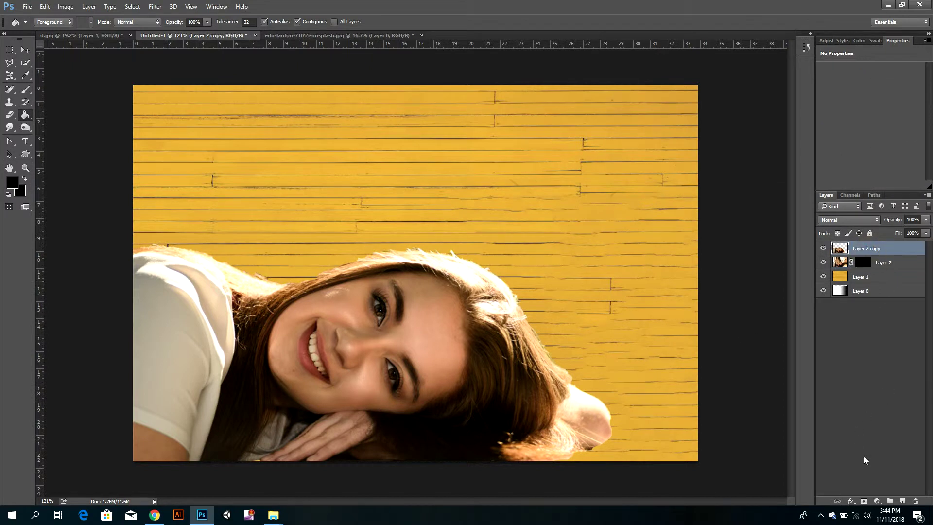
Add a layer mask to Layer 2 copy and set the brush to about 405 px.
click(863, 503)
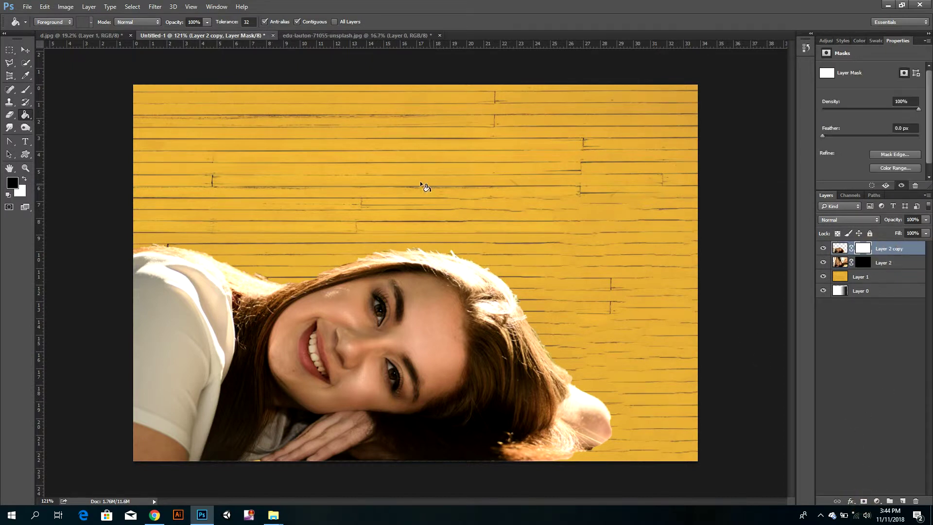
click(23, 91)
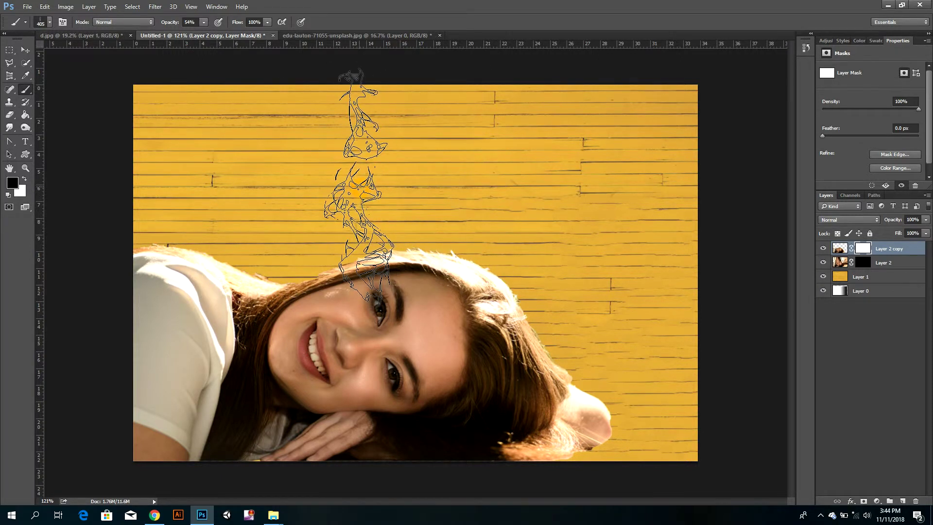
click(46, 9)
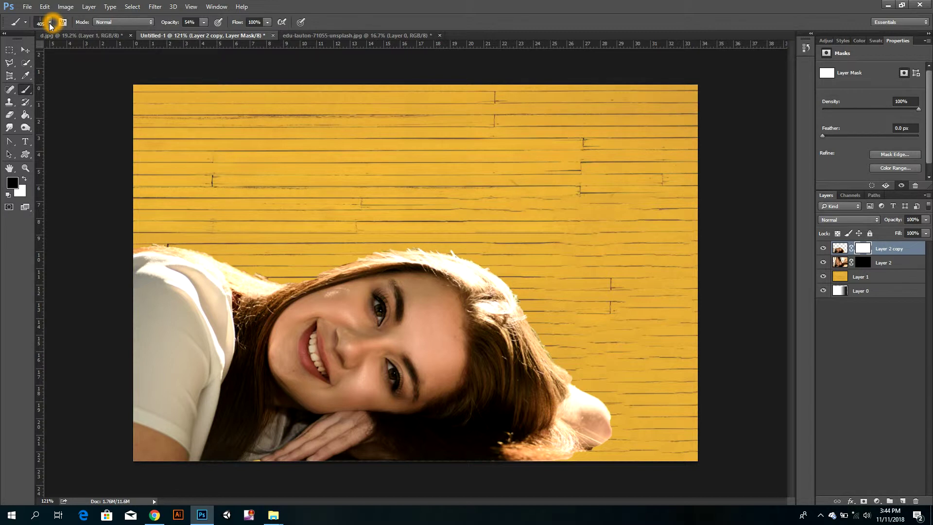
Rotate the smoke brush tip to -49° and paint black over the shirt's upper-left edge.
key(F5)
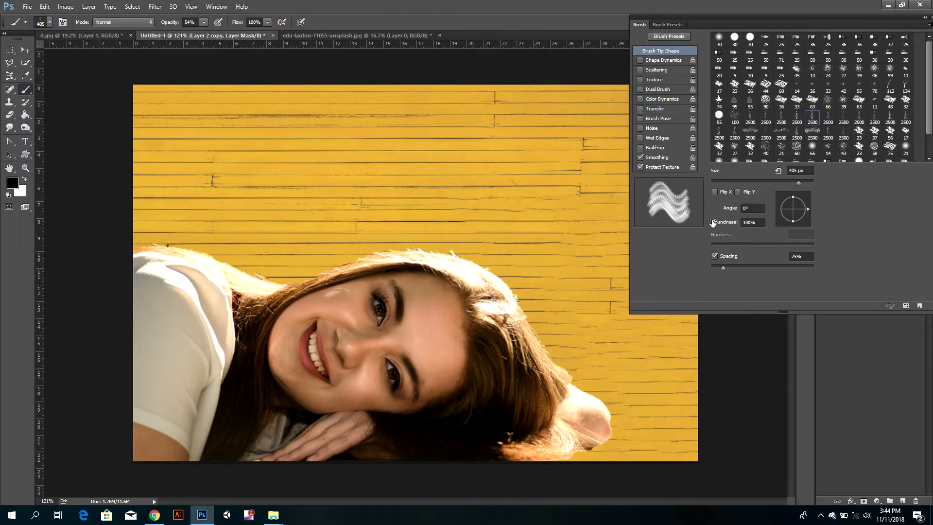
drag(809, 209, 805, 201)
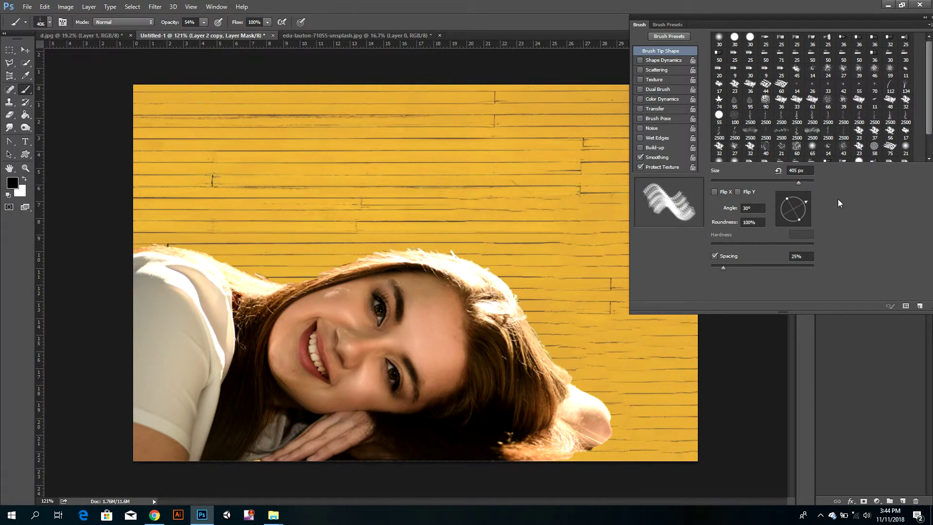
drag(807, 201, 812, 228)
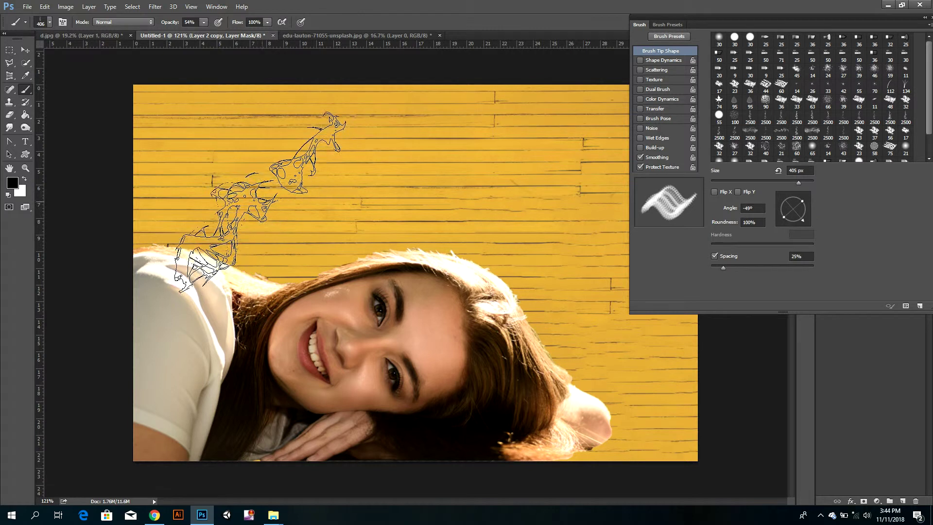
click(922, 18)
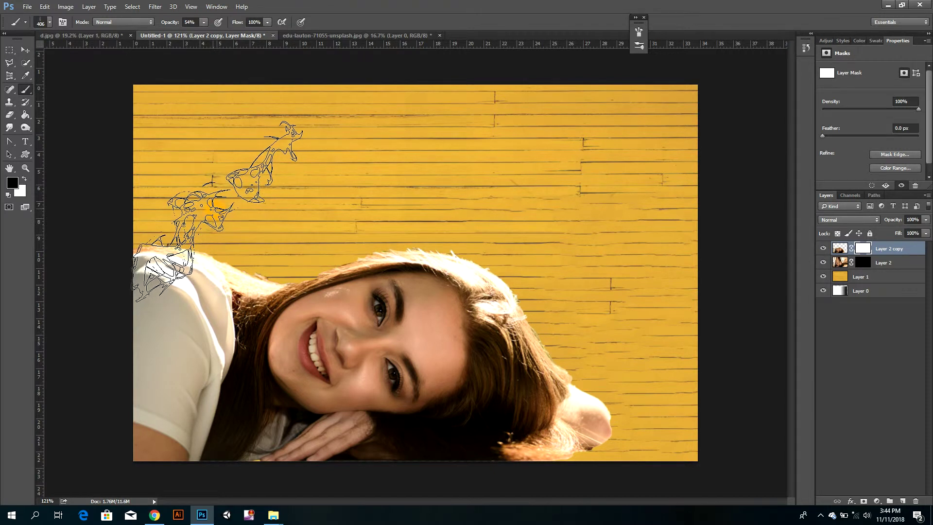
mouse_move(217, 211)
mouse_down()
mouse_move(250, 253)
mouse_move(331, 260)
mouse_up()
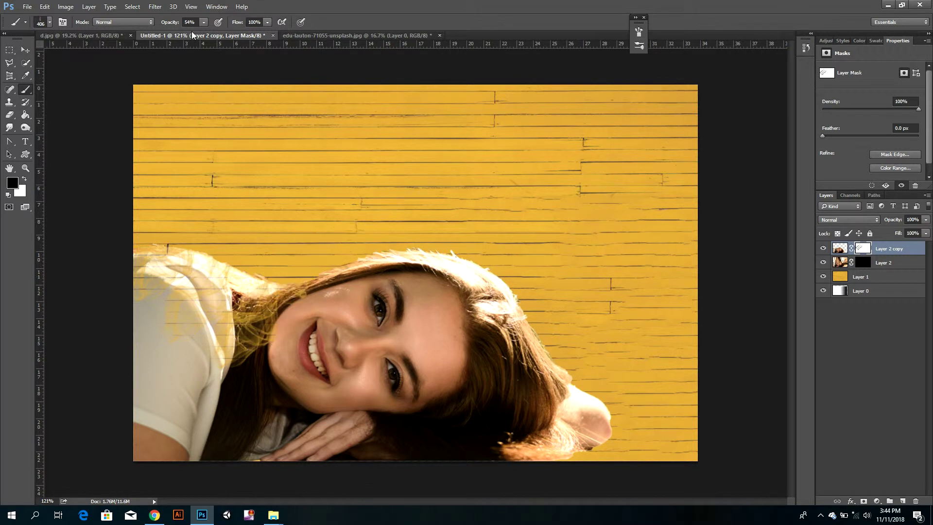
At 100% opacity, angle the smoke brush to about 140° and paint over the face and hair.
click(205, 23)
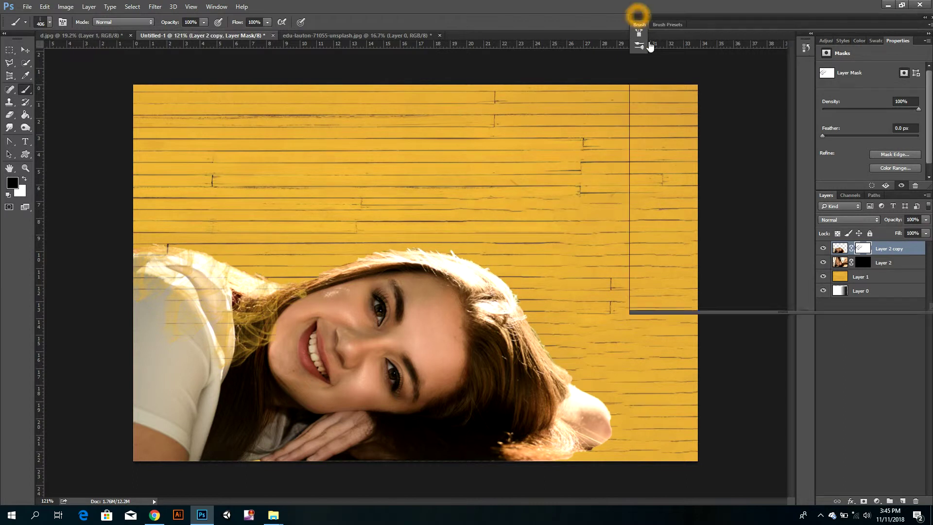
click(636, 17)
drag(803, 223, 793, 181)
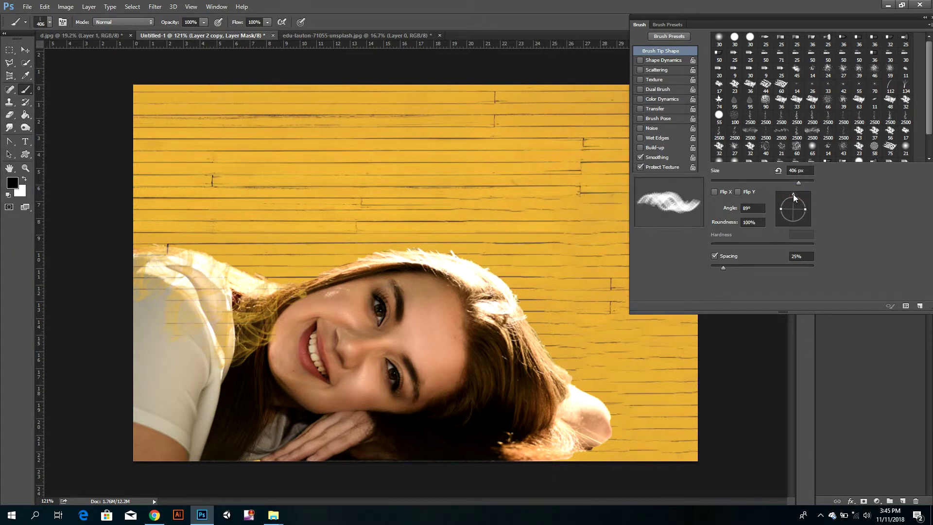
drag(794, 197, 773, 204)
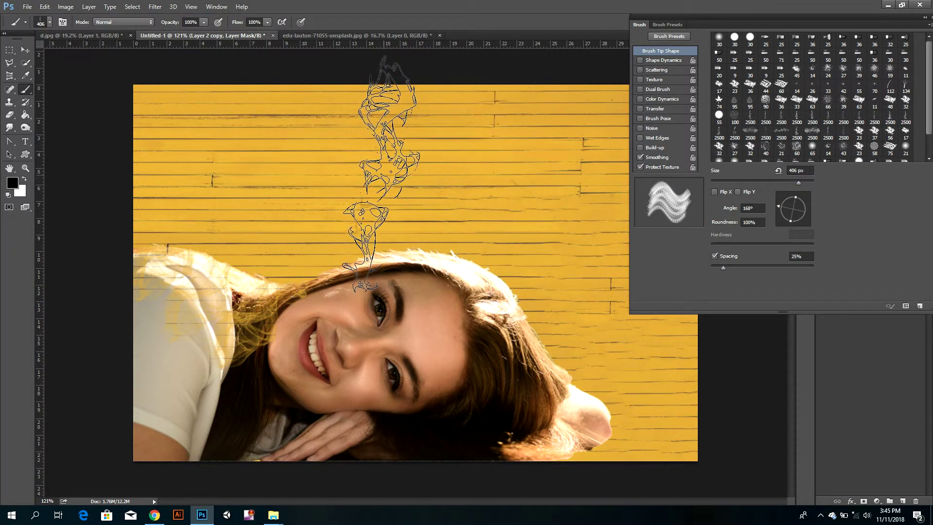
drag(778, 206, 782, 201)
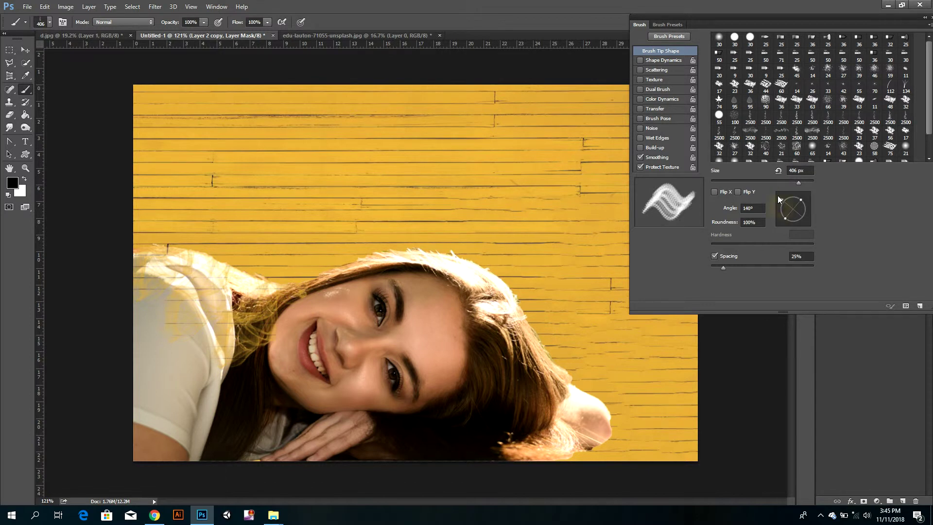
mouse_move(362, 223)
mouse_down()
mouse_move(377, 246)
mouse_move(536, 271)
mouse_move(513, 270)
mouse_move(564, 331)
mouse_move(626, 372)
mouse_up()
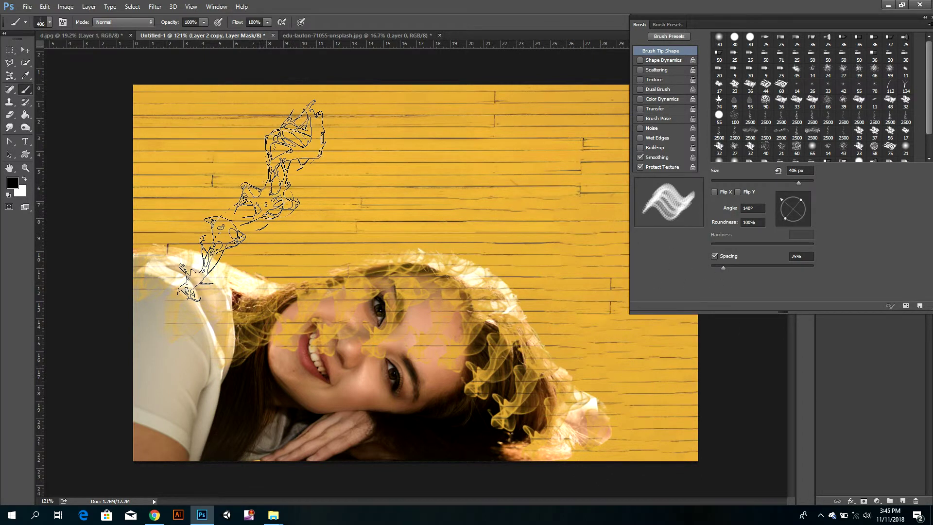
click(744, 185)
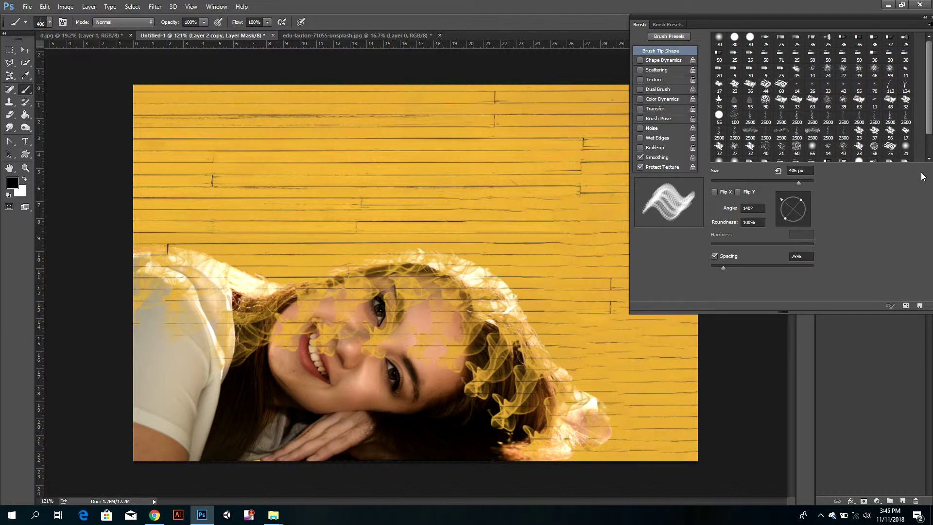
Switch to a different 2500 px smoke brush tip and reduce its size.
click(782, 118)
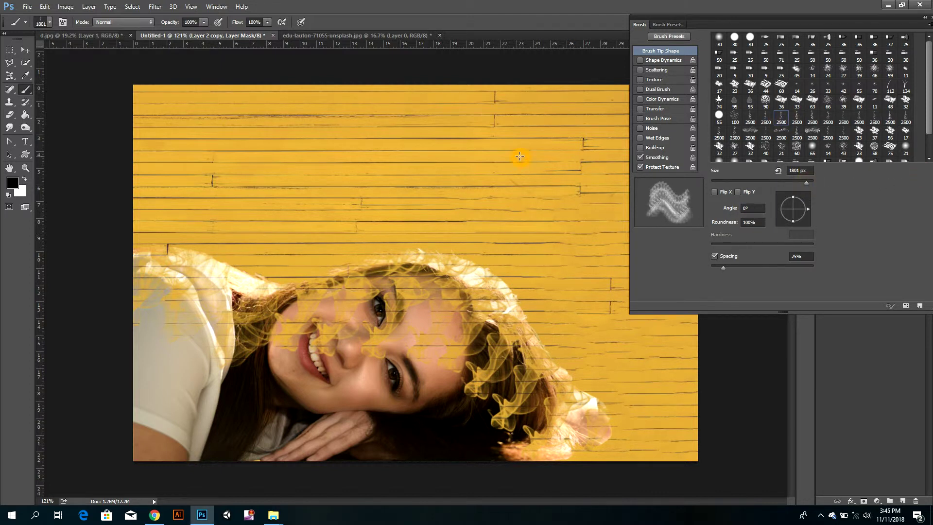
click(805, 182)
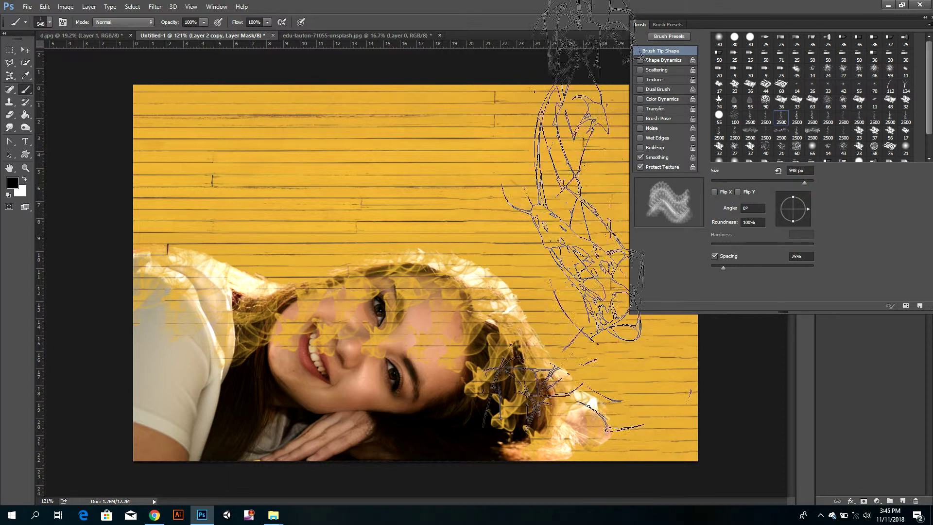
drag(804, 184, 800, 182)
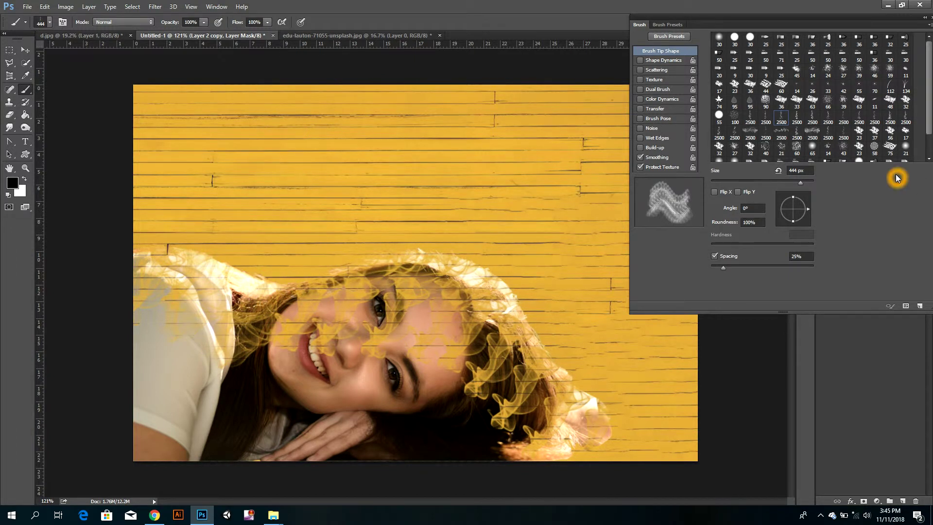
click(764, 119)
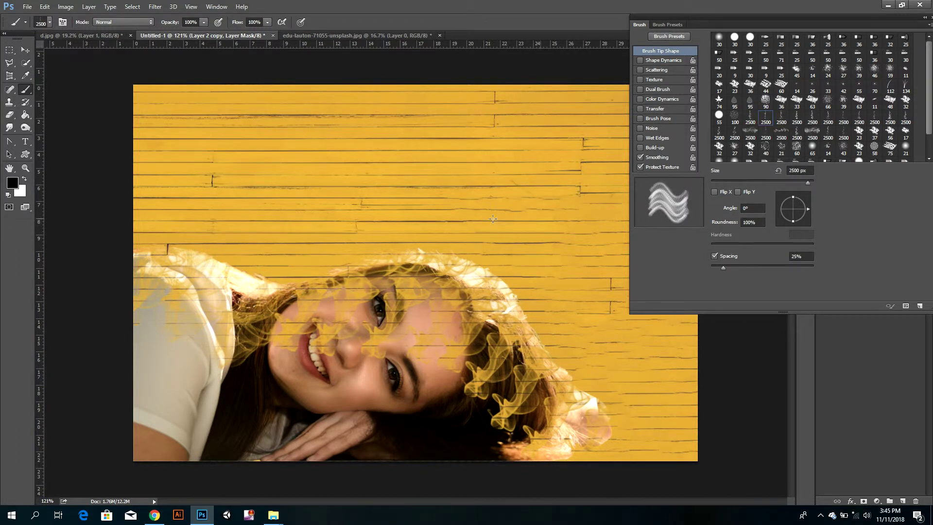
click(806, 182)
Set the smoke brush tip angle to about 152°.
drag(808, 208, 811, 191)
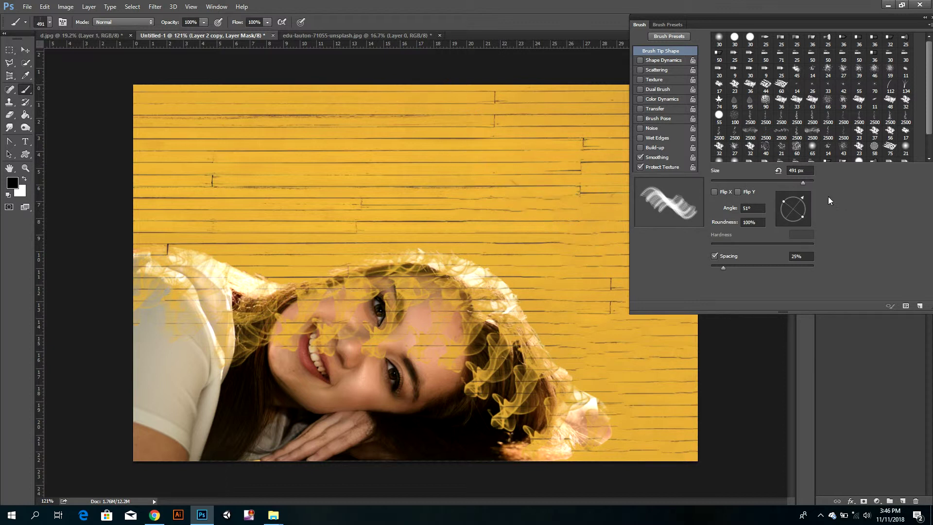
drag(812, 209, 785, 226)
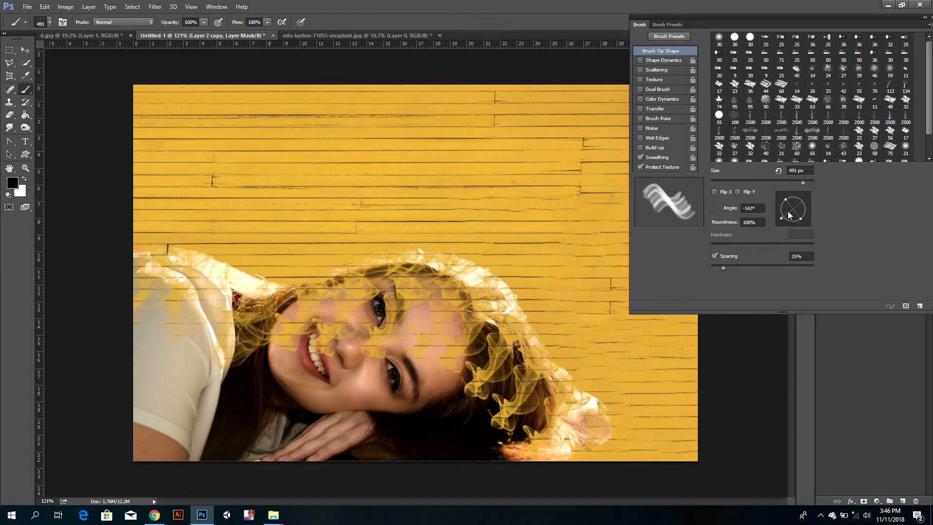
drag(779, 217, 780, 205)
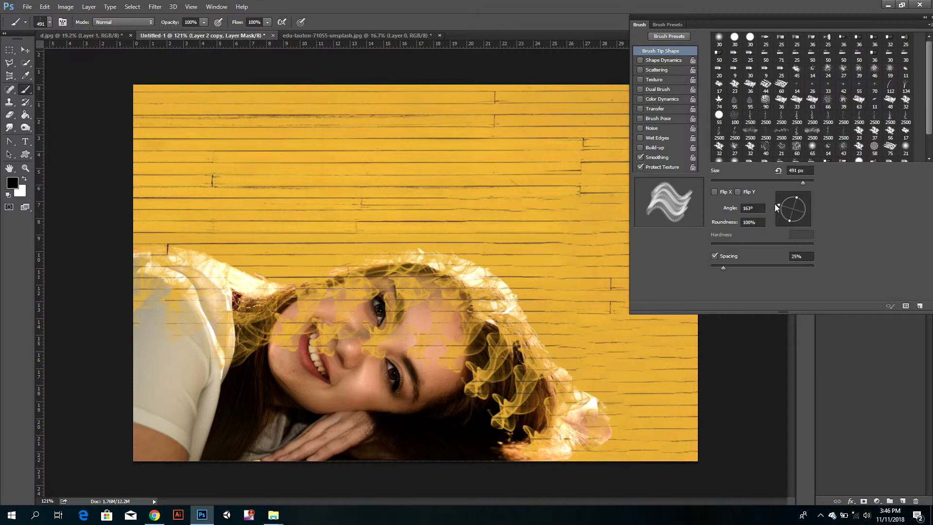
drag(777, 203, 775, 202)
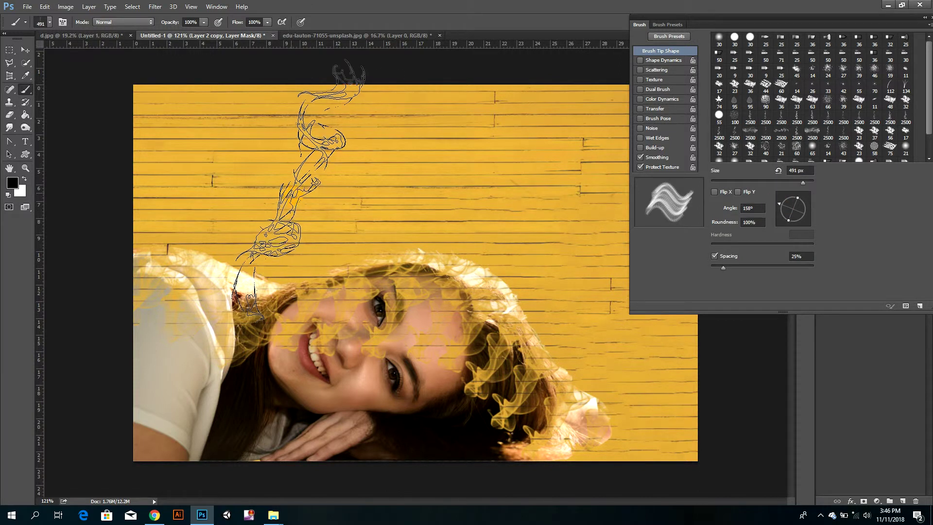
click(724, 255)
drag(778, 202, 779, 201)
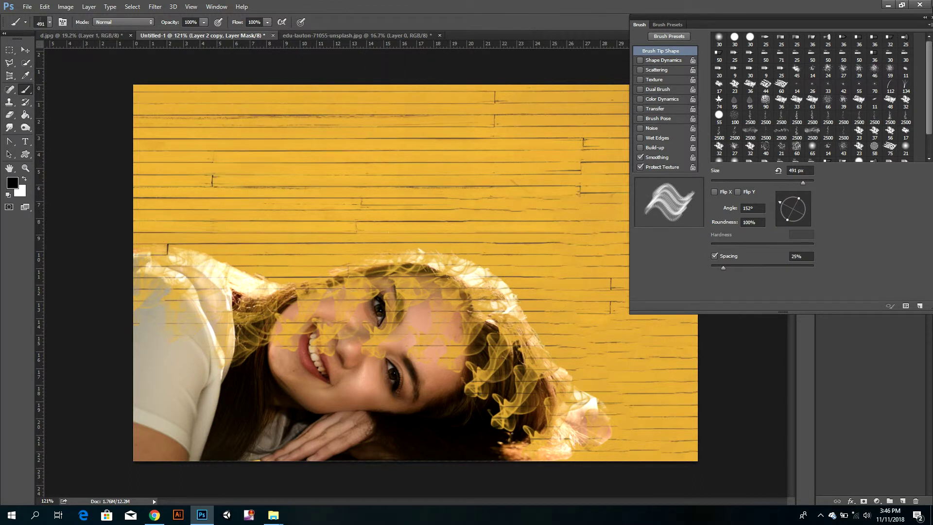
click(924, 21)
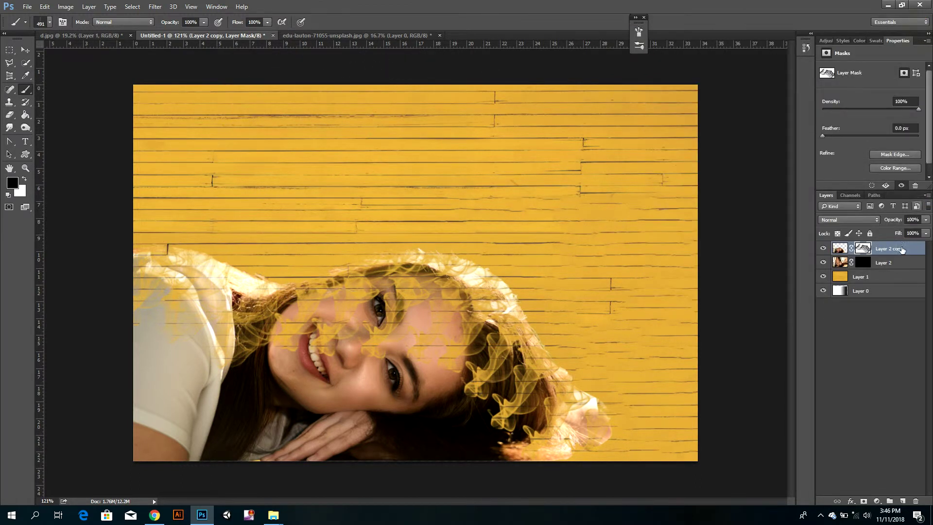
On Layer 2's mask, stamp white smoke wisps across the upper left and upper middle.
click(868, 264)
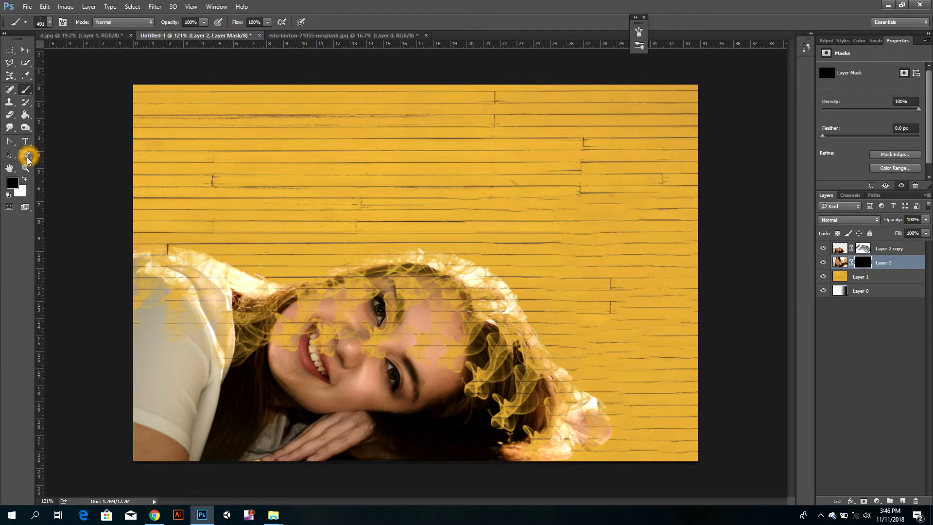
click(24, 181)
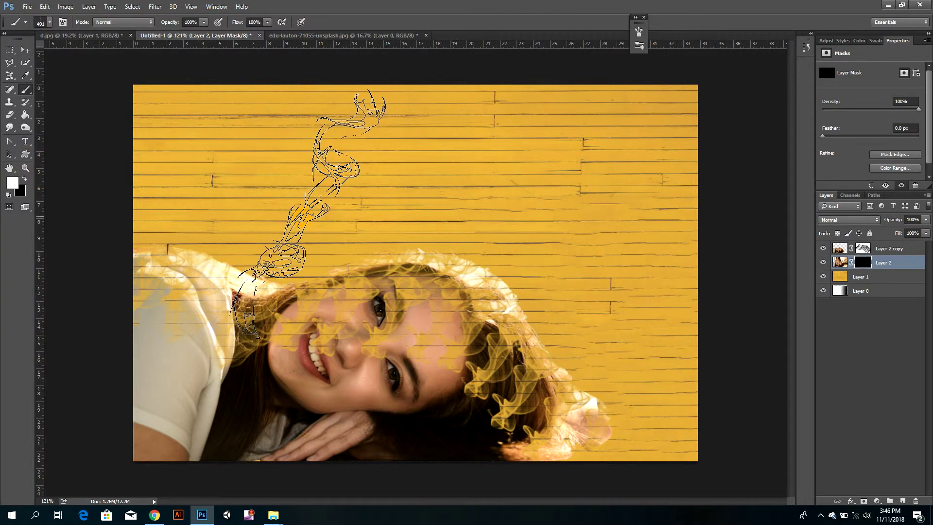
click(209, 180)
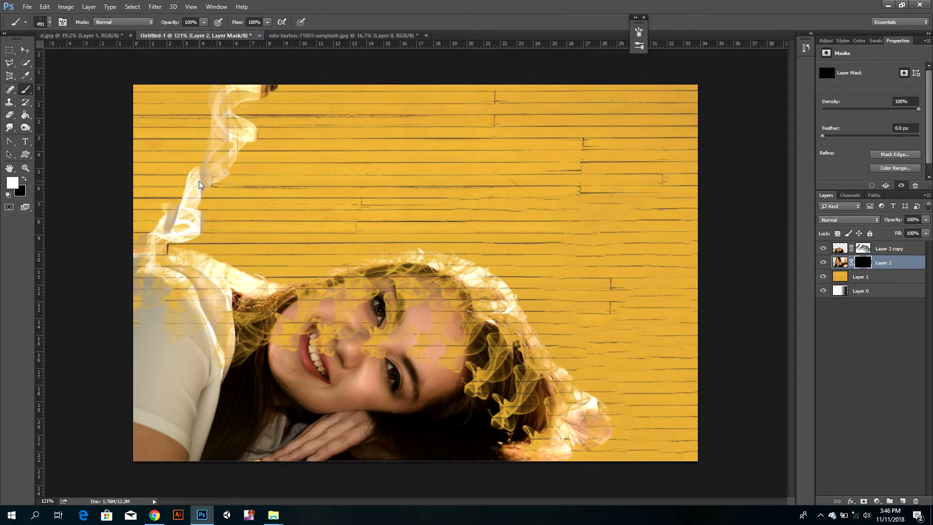
click(195, 165)
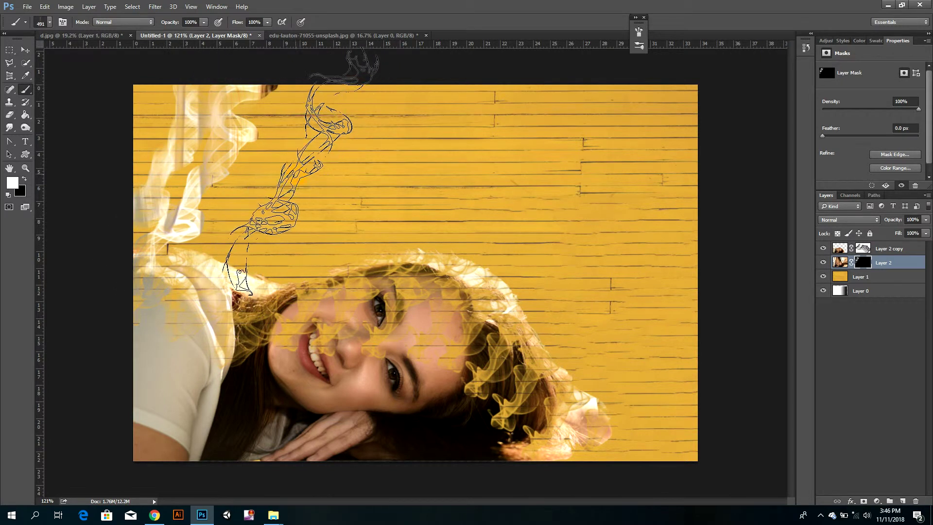
click(302, 175)
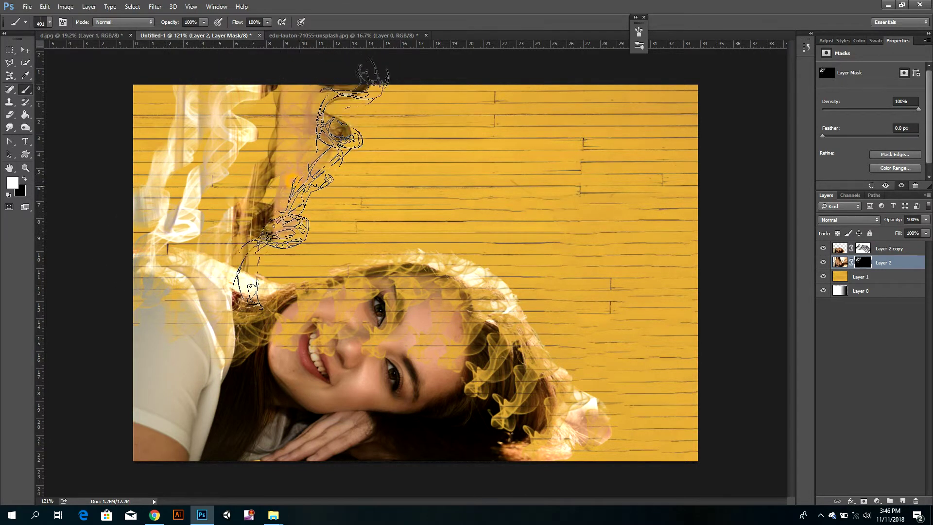
click(408, 200)
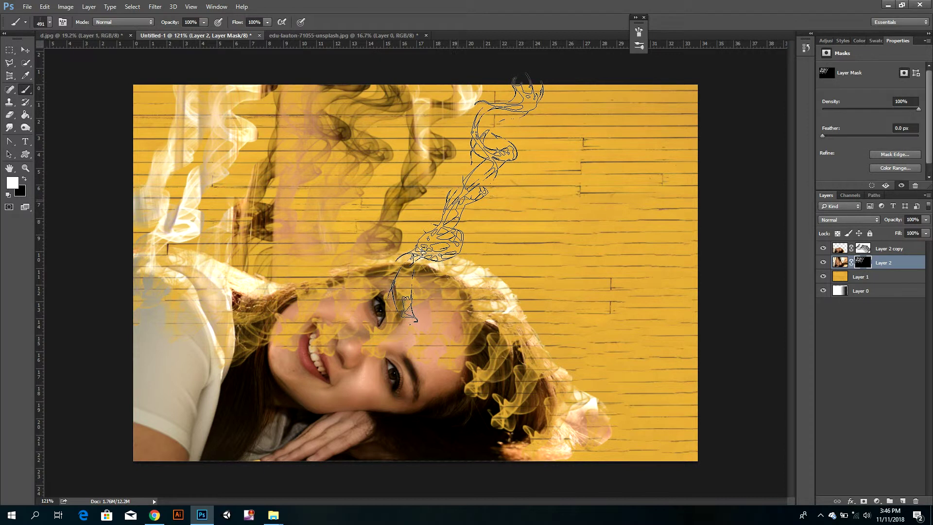
click(524, 197)
Stamp more smoke right of the hair, lower right, top centre and upper right.
click(554, 221)
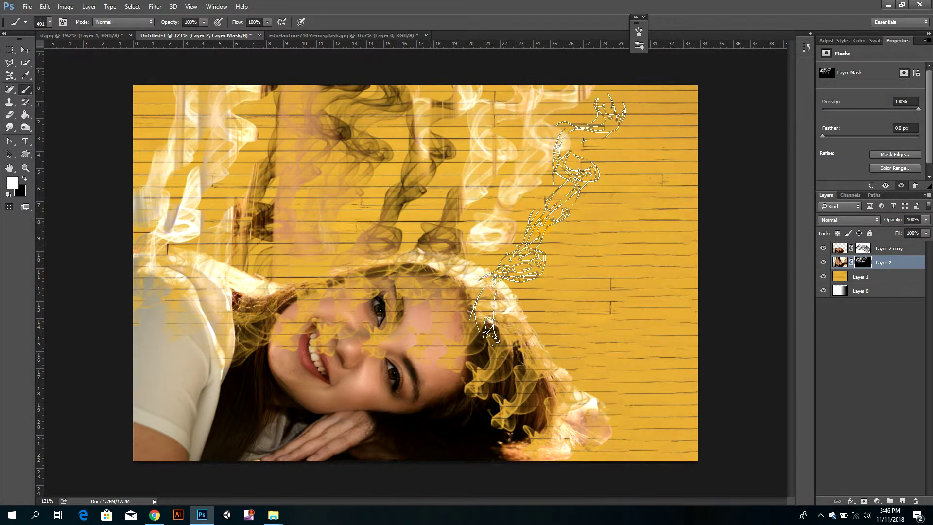
click(594, 224)
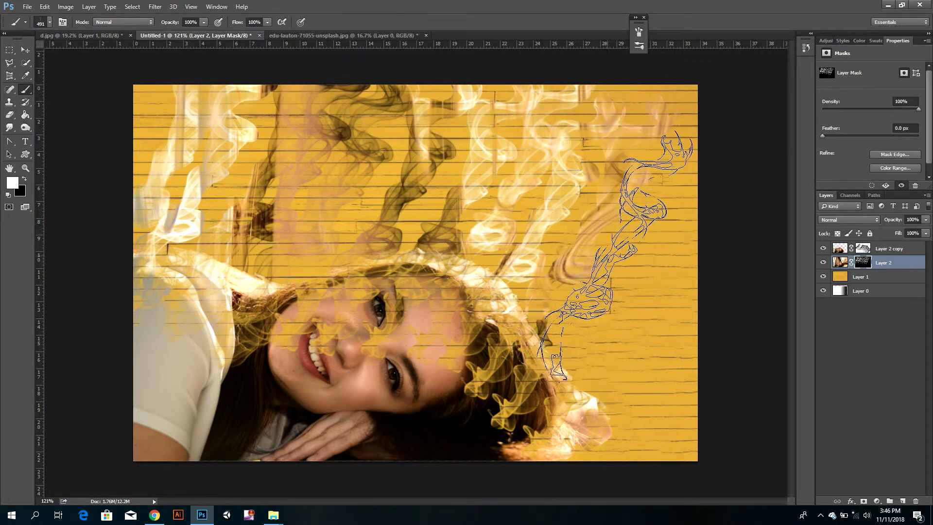
click(646, 321)
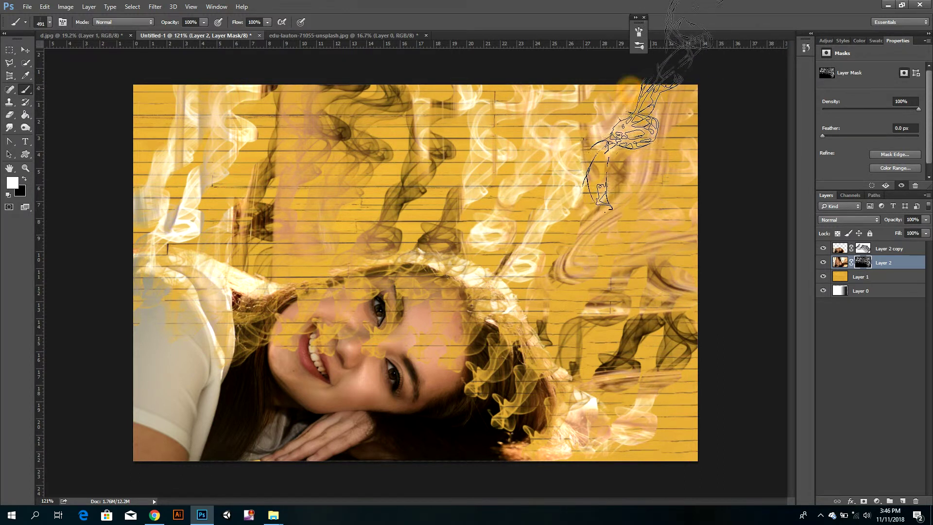
click(432, 68)
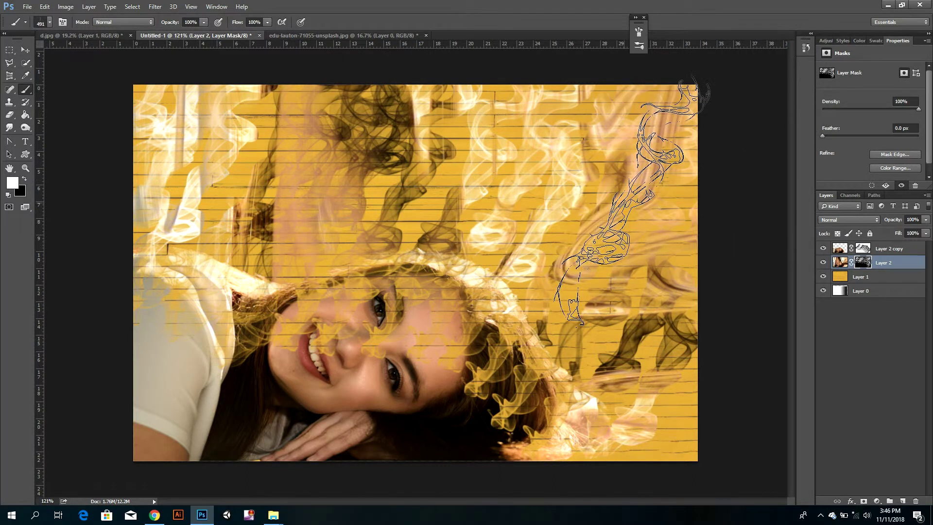
click(631, 201)
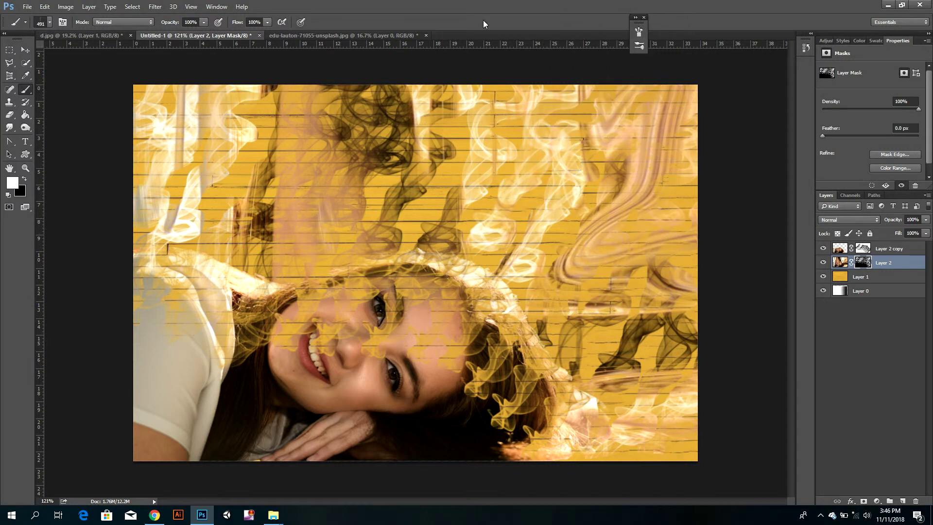
click(21, 52)
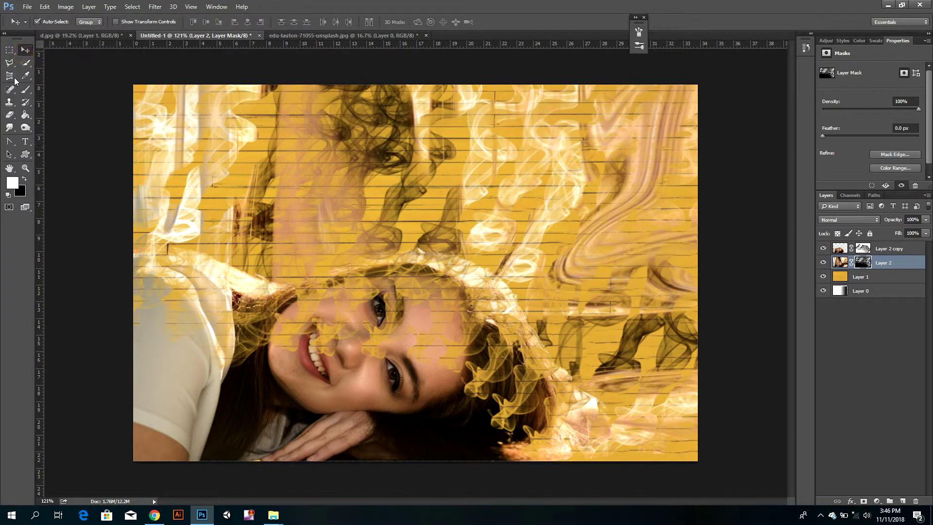
click(24, 90)
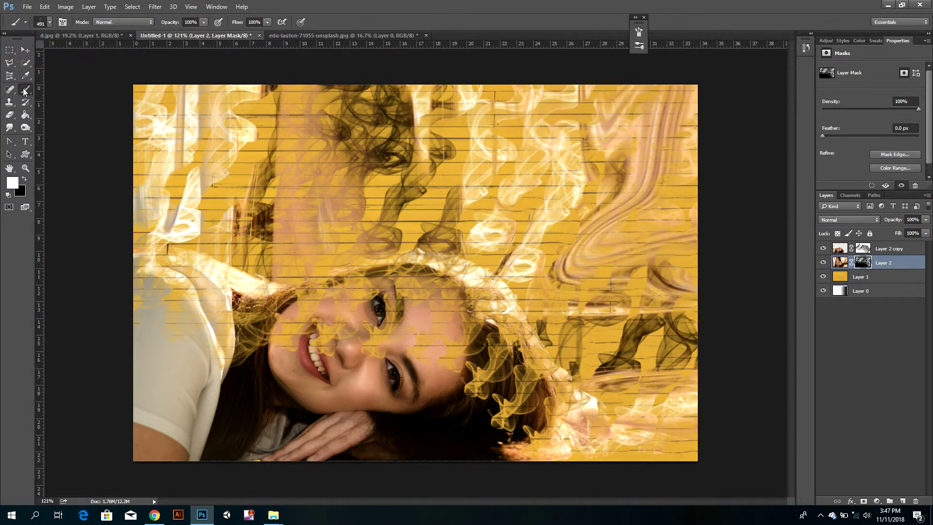
Shrink the brush to 175 px and paint the yellow patches off the face on Layer 2's mask.
click(50, 22)
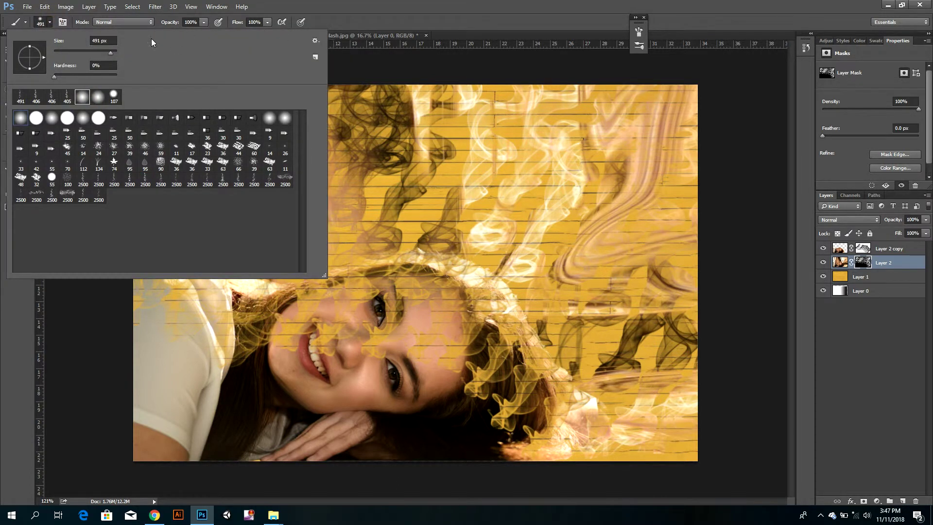
click(47, 23)
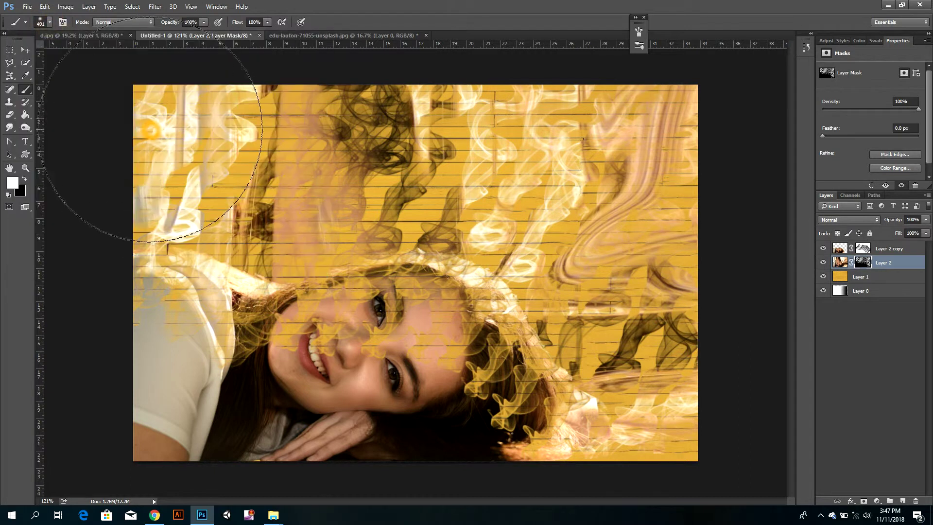
key(bracketleft)
key(bracketleft)
key(bracketleft)
key(bracketleft)
key(bracketleft)
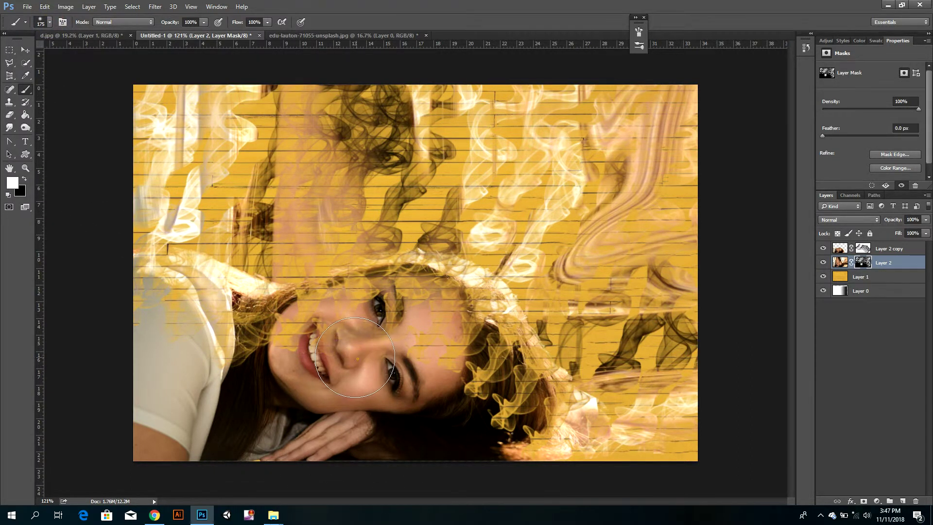
mouse_move(357, 358)
mouse_down()
mouse_move(335, 360)
mouse_move(401, 358)
mouse_move(449, 427)
mouse_move(408, 469)
mouse_move(242, 404)
mouse_up()
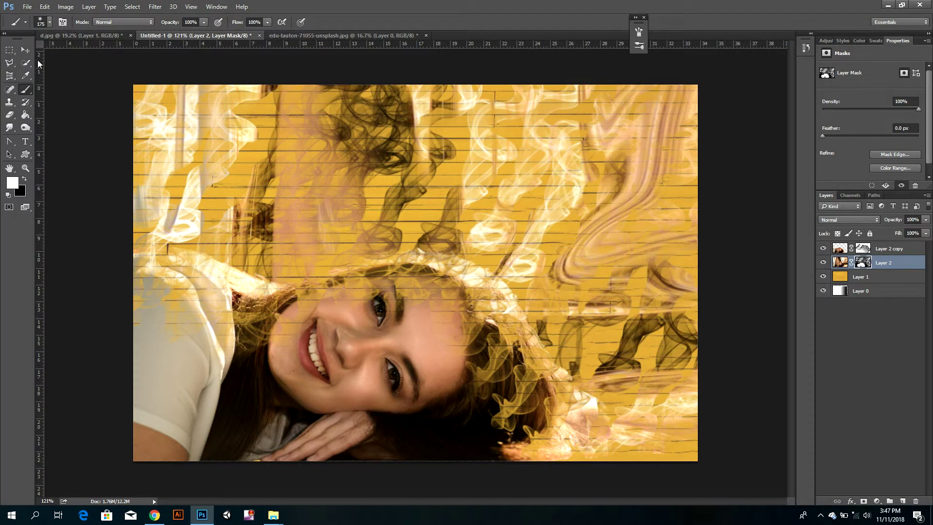
Select Layer 2 copy and add a Gradient Fill layer above it.
click(26, 51)
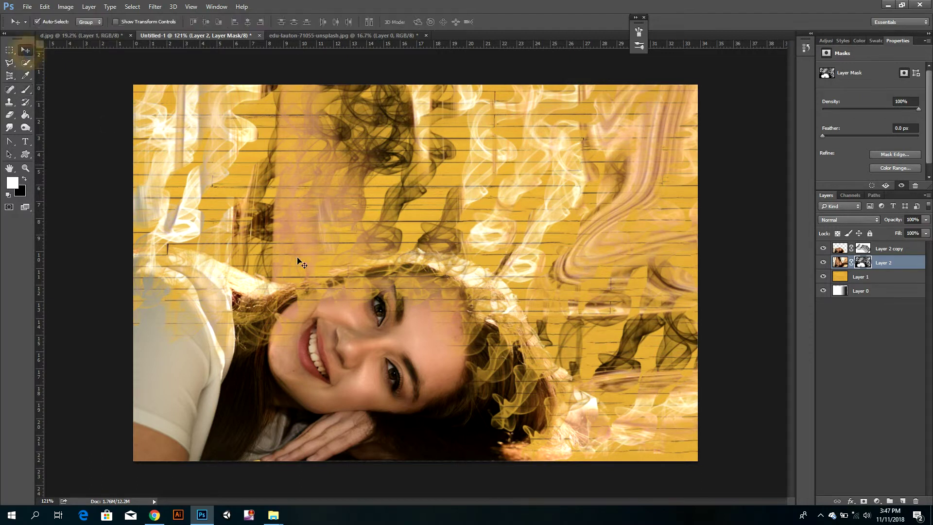
click(887, 249)
click(876, 501)
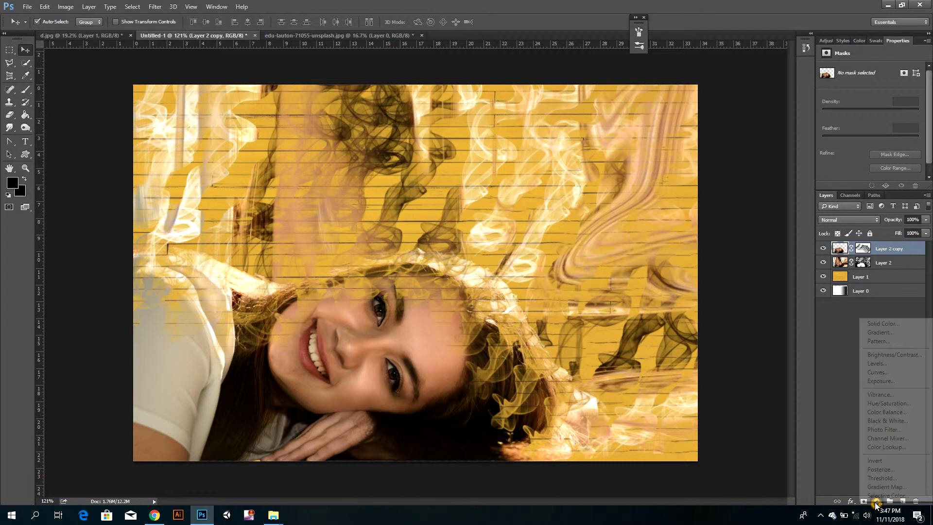
click(896, 335)
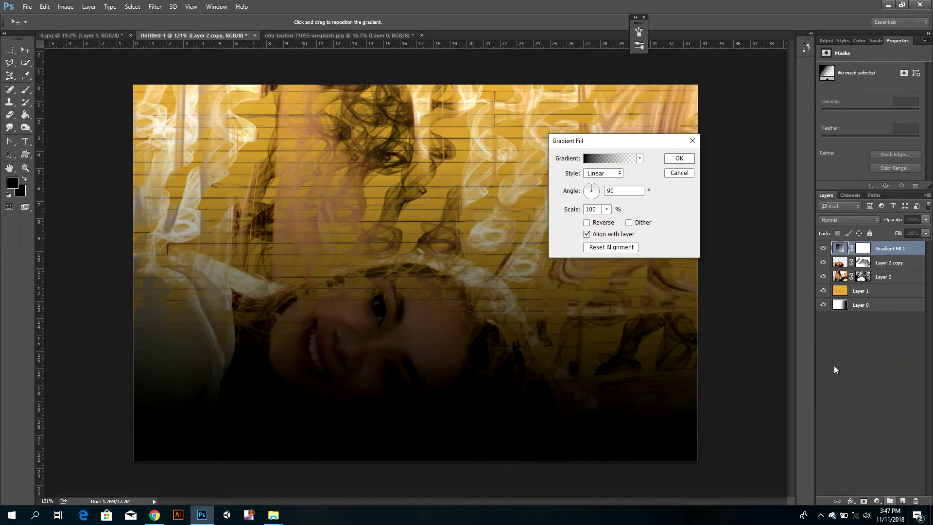
Set the gradient to the Black, White preset, Radial style, scaled to about 278%.
click(625, 158)
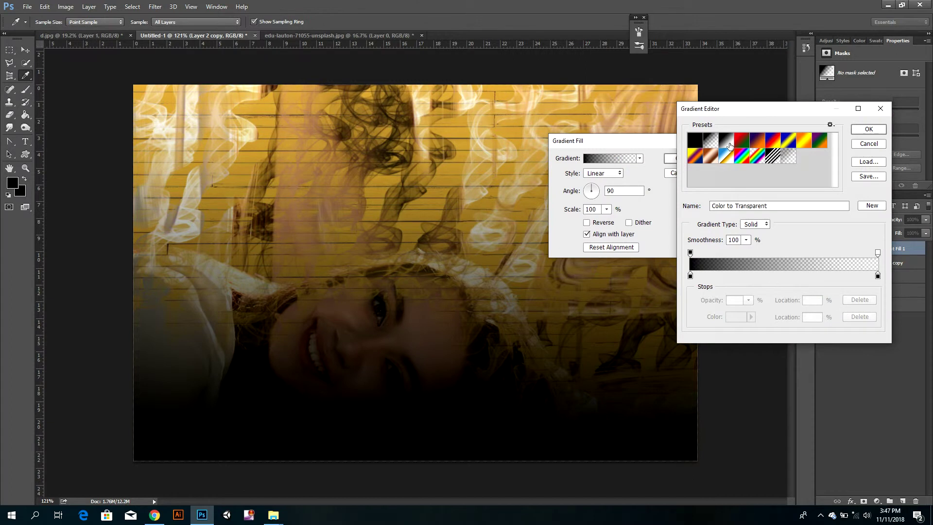
click(729, 145)
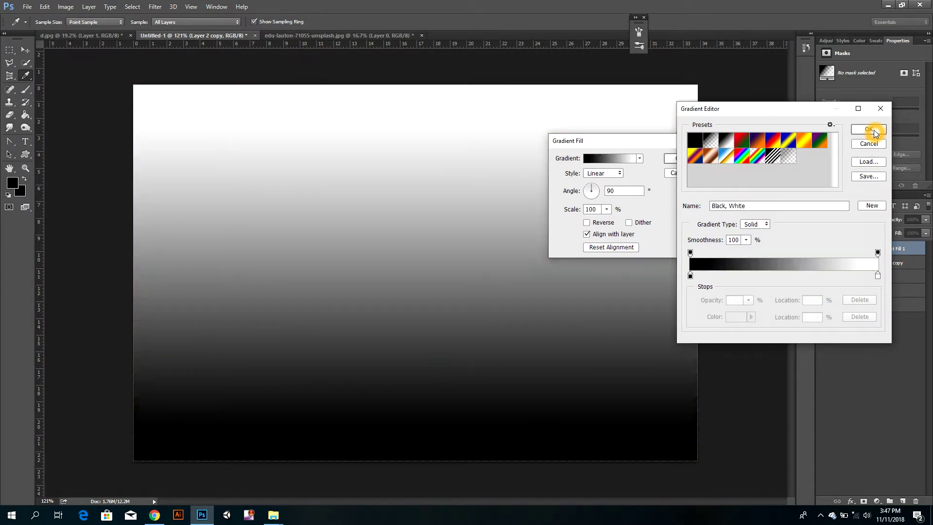
click(870, 130)
click(604, 174)
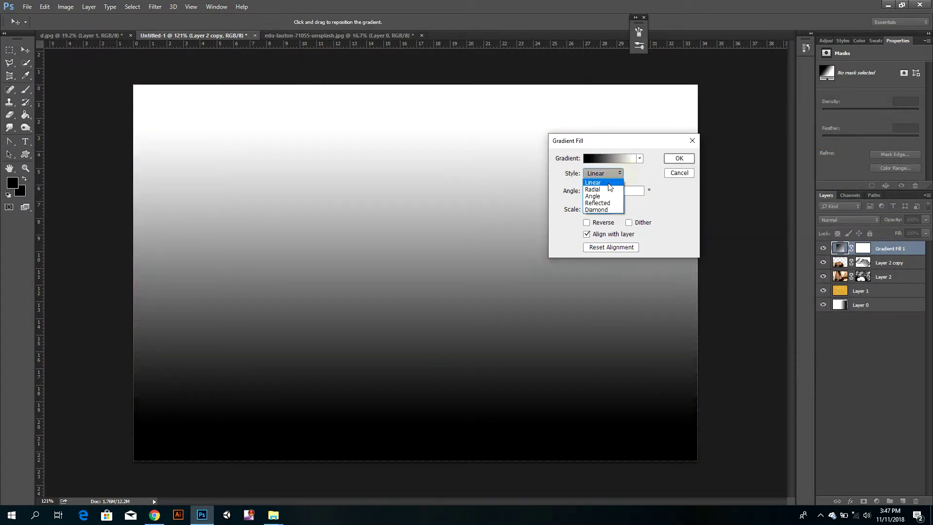
click(602, 189)
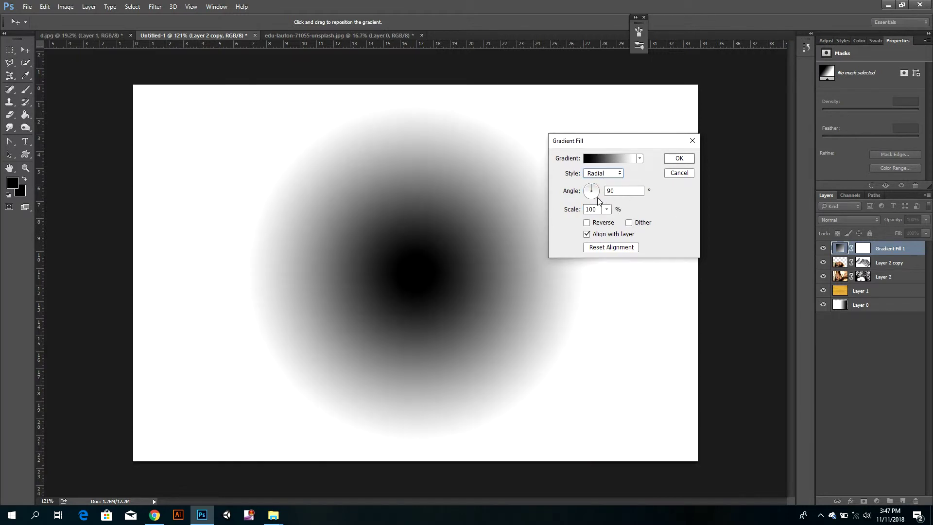
click(607, 209)
drag(615, 221, 617, 227)
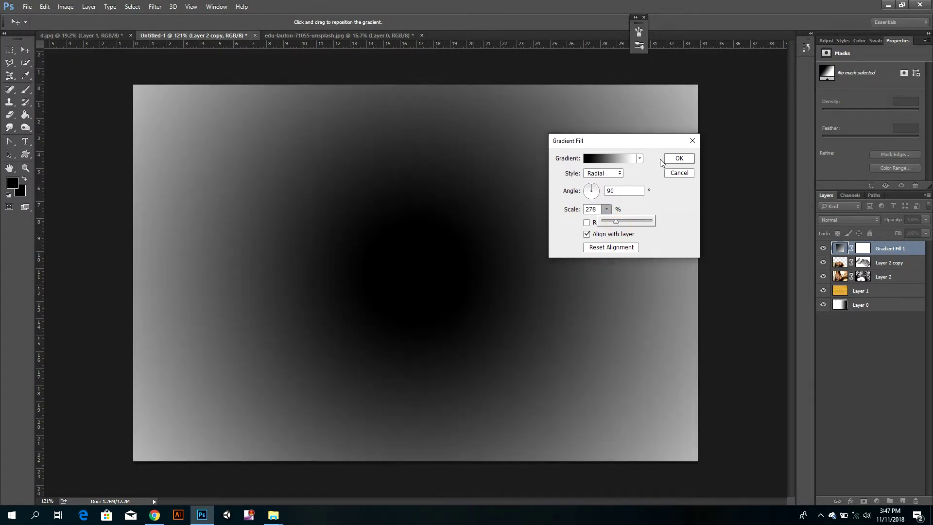
click(675, 160)
Lower the Gradient Fill layer's opacity and try the Screen blend mode.
click(926, 221)
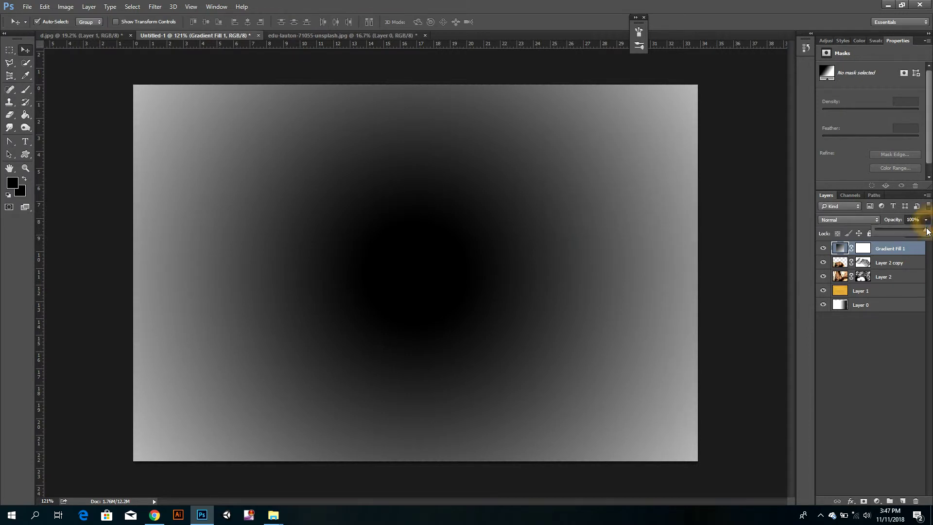
drag(924, 233, 904, 237)
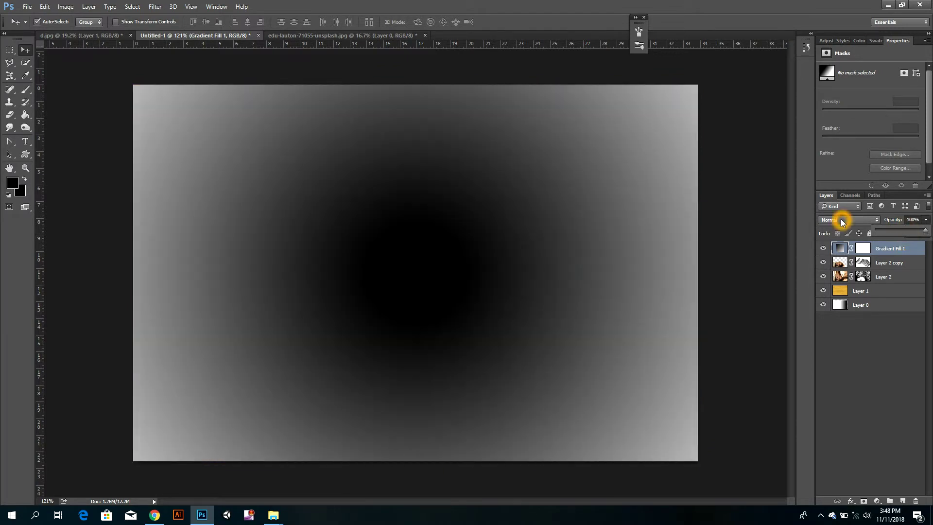
click(840, 220)
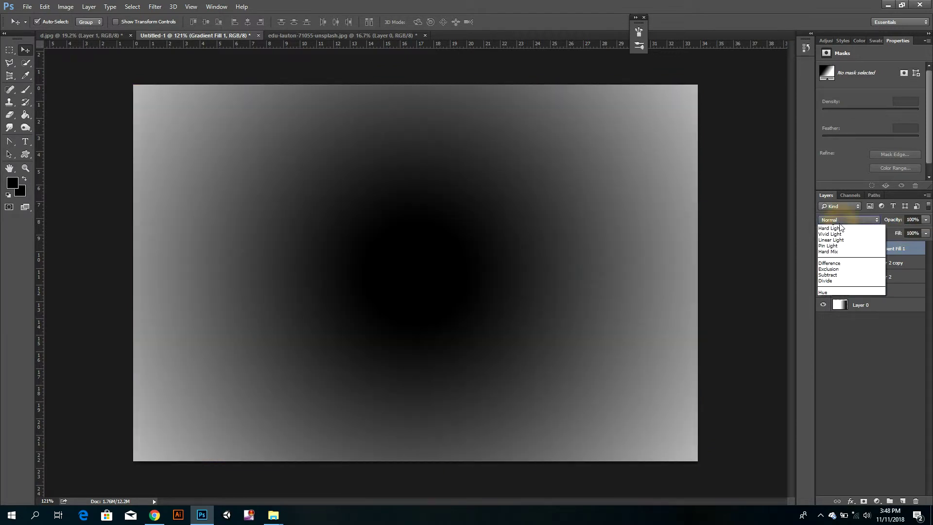
click(846, 286)
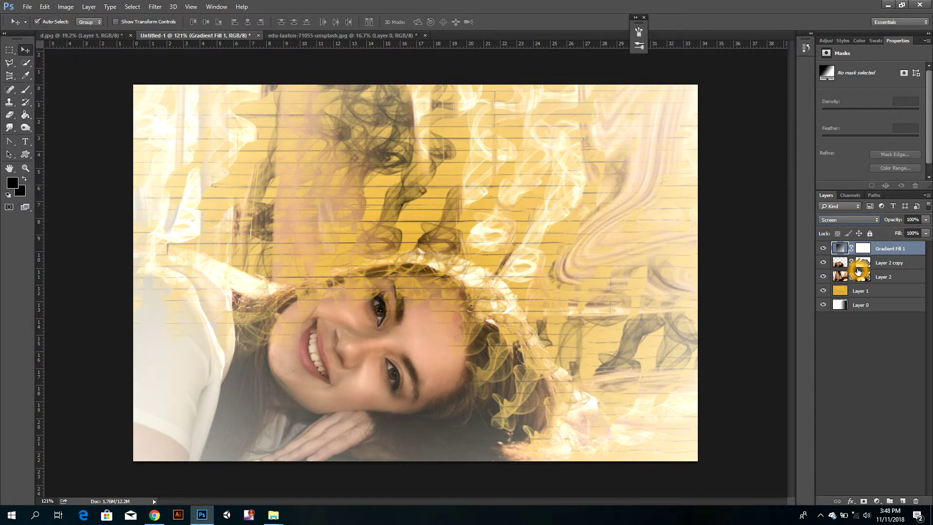
Cycle through blend modes, settling on Normal at 51% opacity.
key(Up)
key(Up)
key(Down)
key(Down)
key(Down)
key(Down)
key(Down)
key(Down)
key(Down)
key(Down)
key(Up)
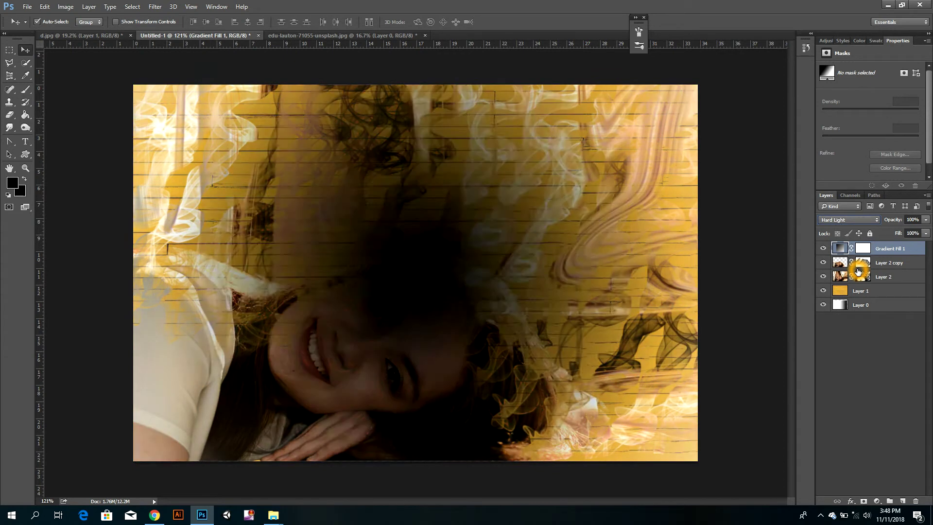
key(Up)
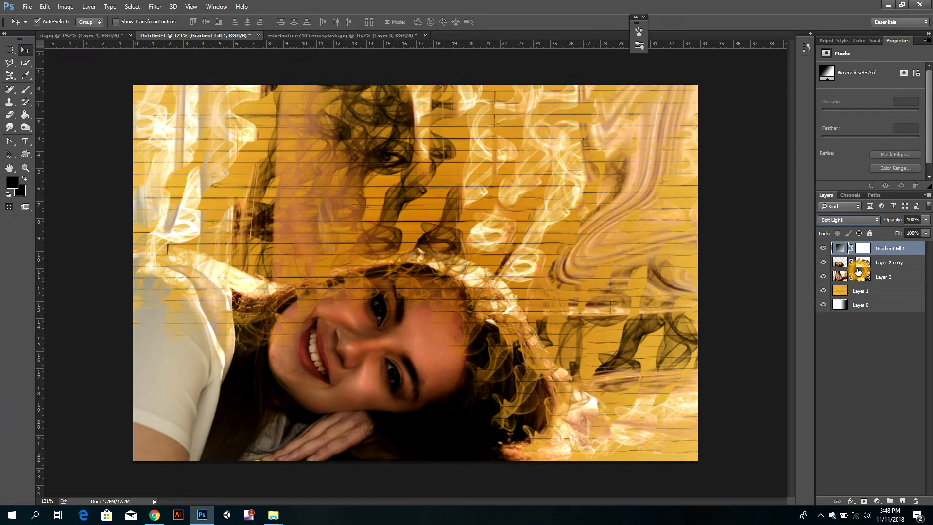
key(Down)
key(Down)
key(Down)
key(Down)
key(Down)
key(Down)
key(Down)
key(Down)
key(Down)
key(Down)
key(Down)
key(Down)
key(Down)
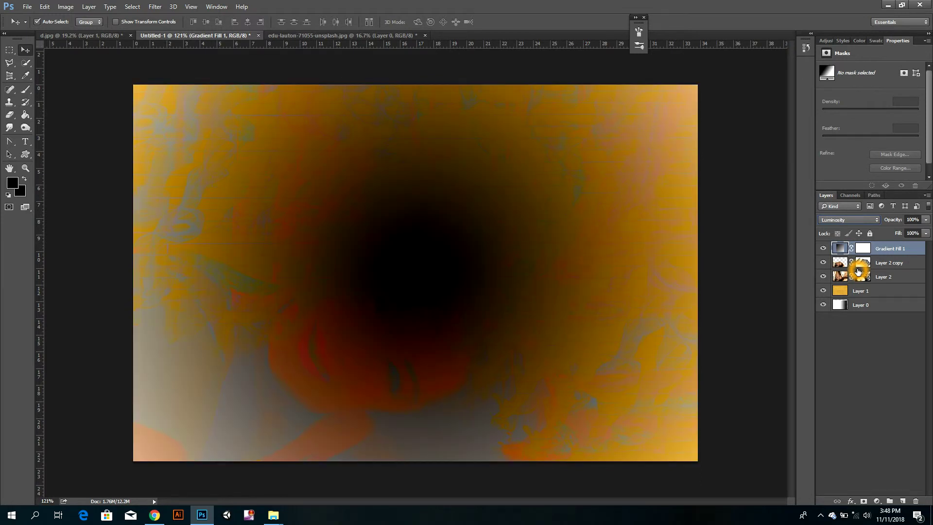
key(Up)
key(Up)
drag(912, 236, 904, 236)
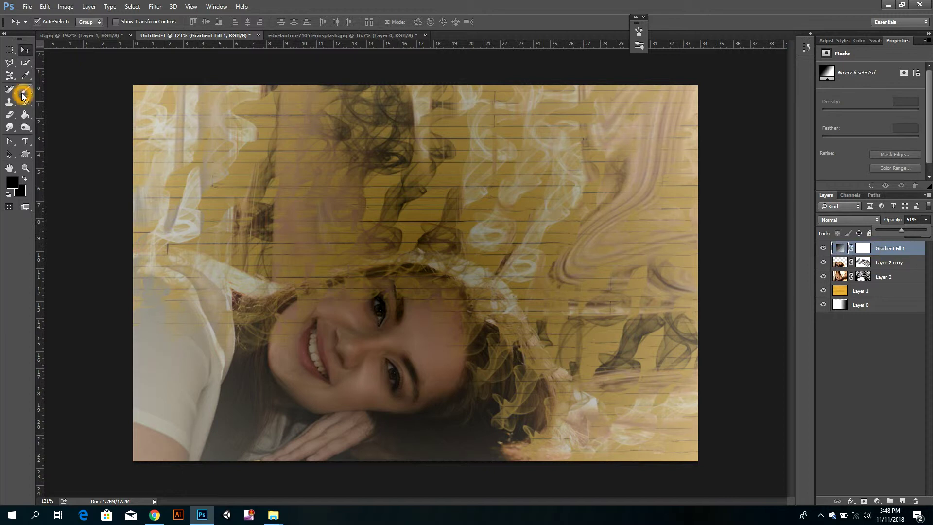
Rasterize the gradient layer, erase it over the face, then erase the upper-left at 40% opacity.
click(9, 115)
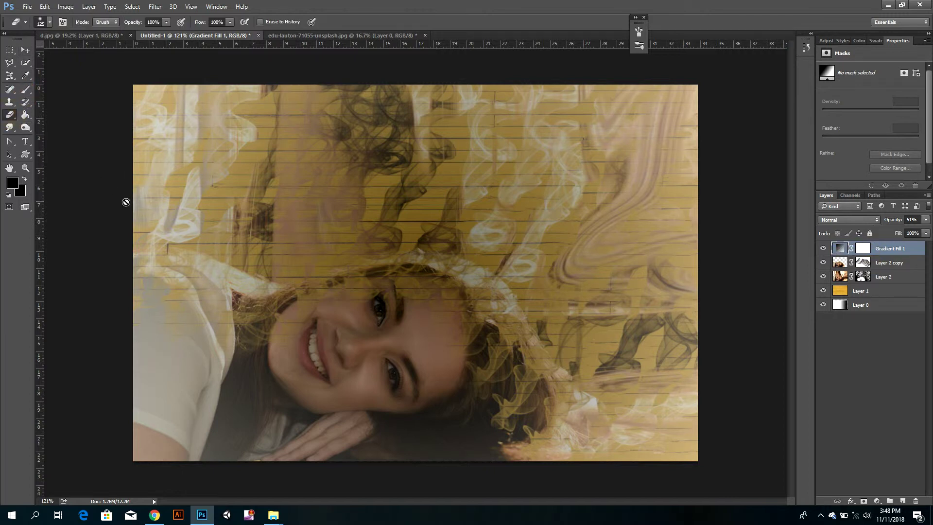
click(339, 349)
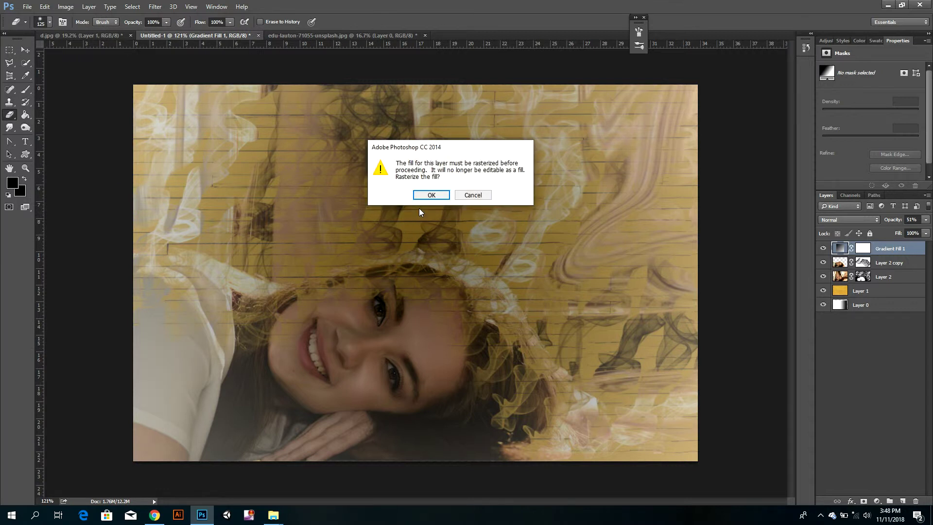
click(429, 194)
mouse_move(399, 347)
mouse_down()
mouse_move(386, 359)
mouse_move(334, 365)
mouse_move(395, 358)
mouse_move(261, 427)
mouse_move(316, 425)
mouse_move(240, 416)
mouse_move(156, 453)
mouse_move(400, 458)
mouse_move(380, 444)
mouse_move(433, 422)
mouse_move(428, 311)
mouse_move(321, 317)
mouse_move(354, 323)
mouse_move(154, 369)
mouse_move(155, 447)
mouse_move(417, 443)
mouse_move(423, 435)
mouse_move(454, 444)
mouse_move(467, 427)
mouse_move(485, 470)
mouse_up()
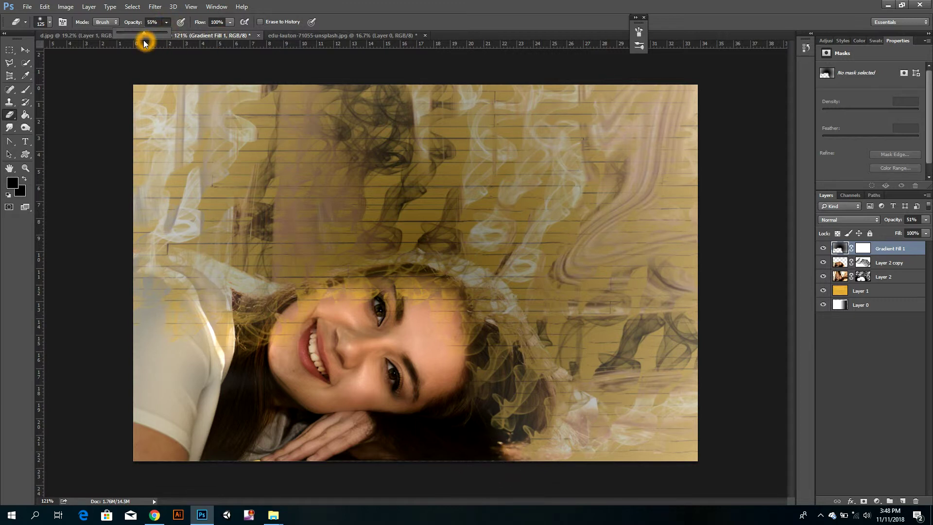
drag(139, 46, 136, 43)
mouse_move(311, 102)
mouse_down()
mouse_move(169, 149)
mouse_move(624, 318)
mouse_move(656, 108)
mouse_move(229, 296)
mouse_up()
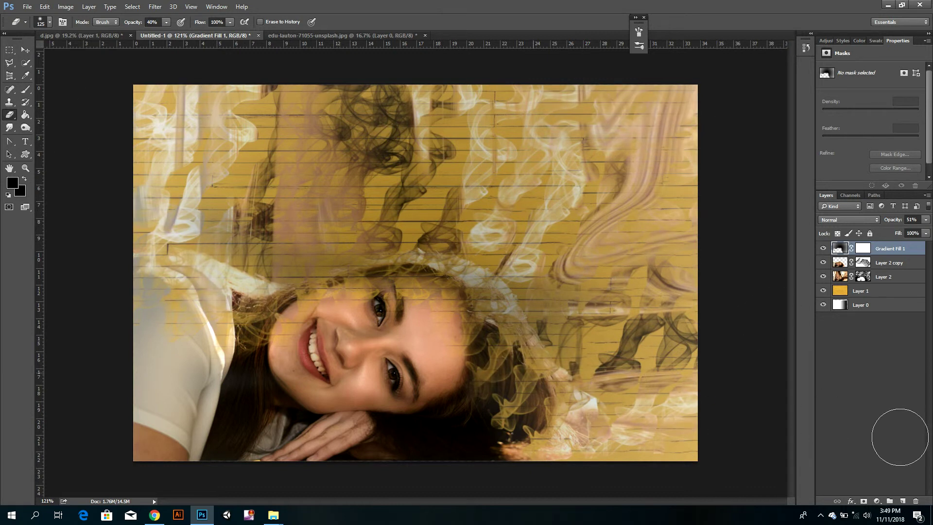
Target Layer 2 copy's mask and reset colours so white is the painting colour.
alt+click(680, 415)
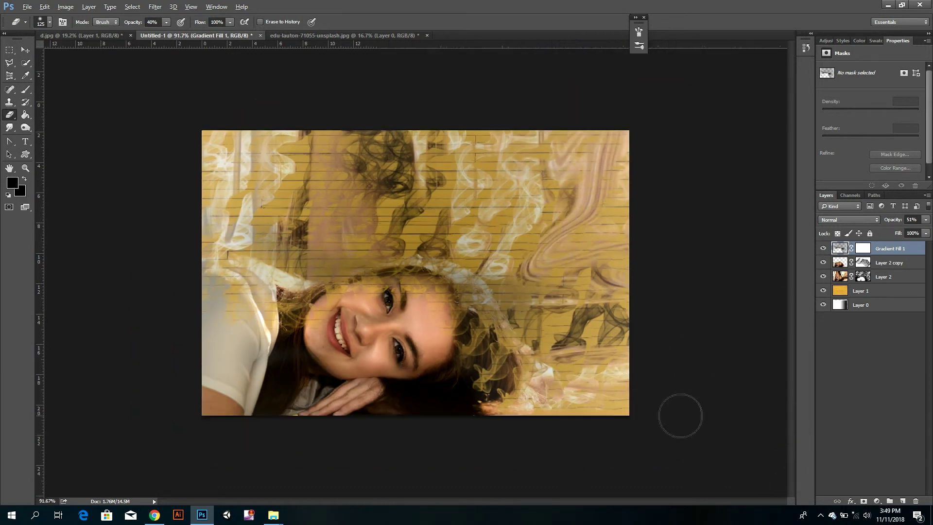
drag(684, 412, 688, 410)
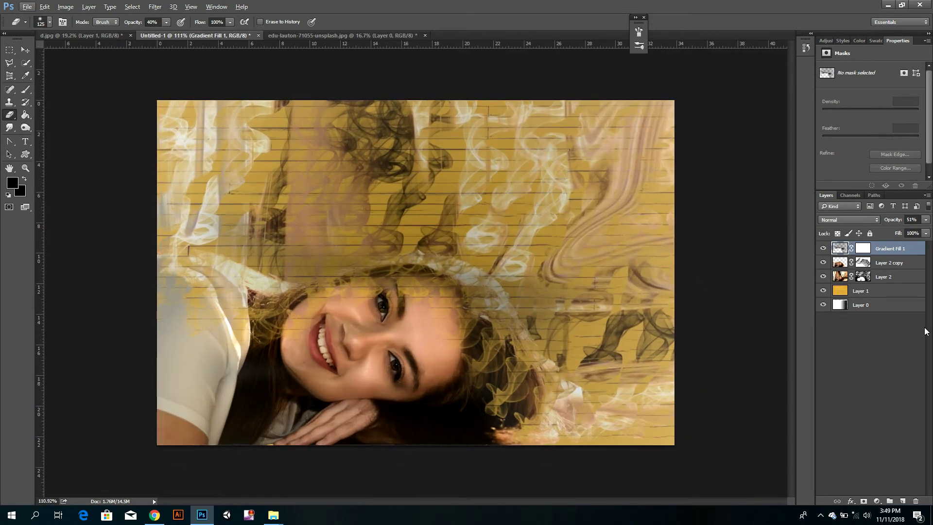
click(863, 263)
key(d)
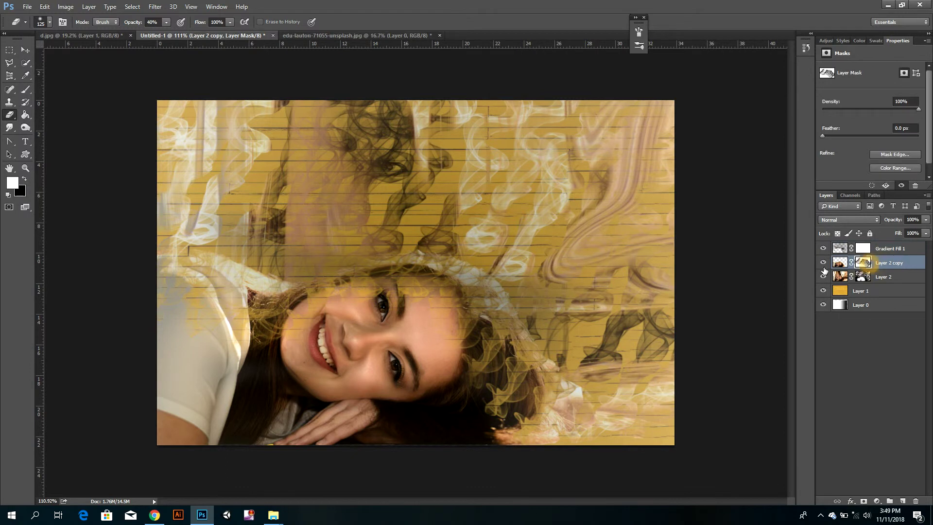
Choose the Brush tool with the 2500 smoke brush tip sized 359 px.
click(27, 90)
click(50, 22)
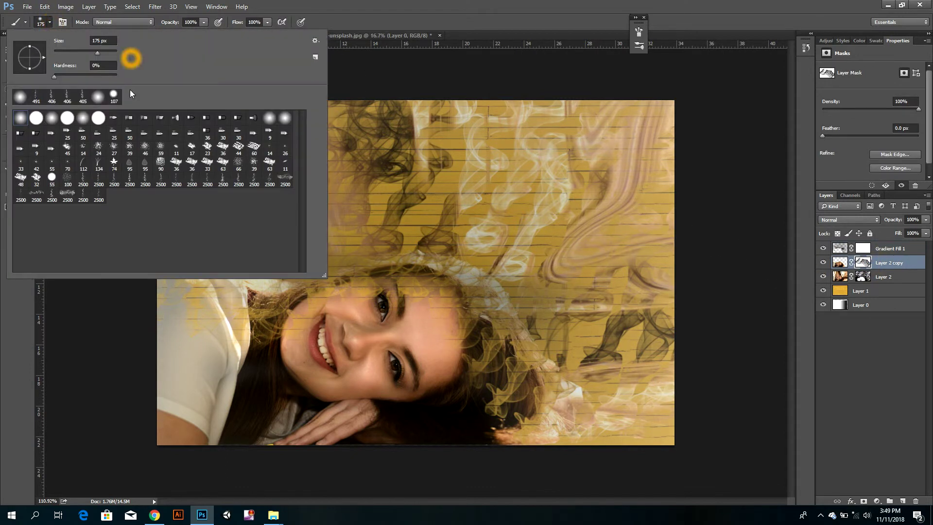
click(175, 182)
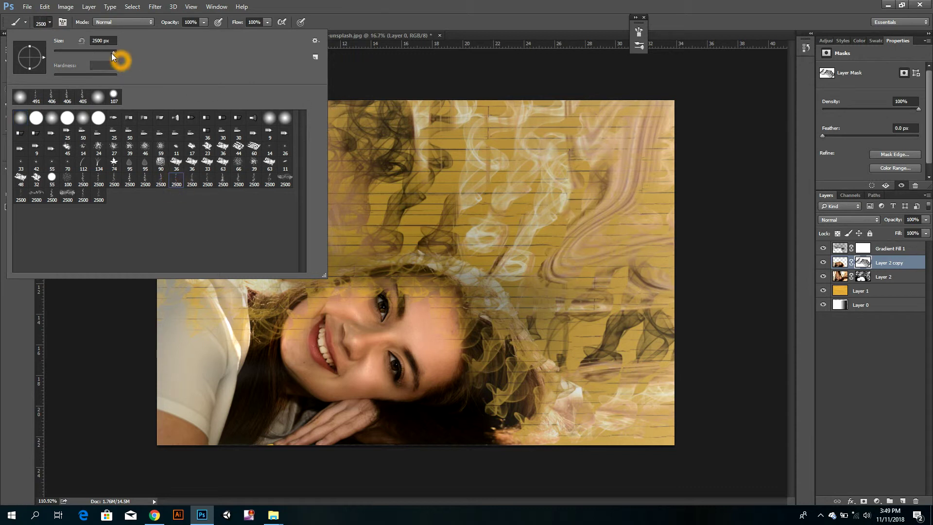
drag(108, 53, 107, 54)
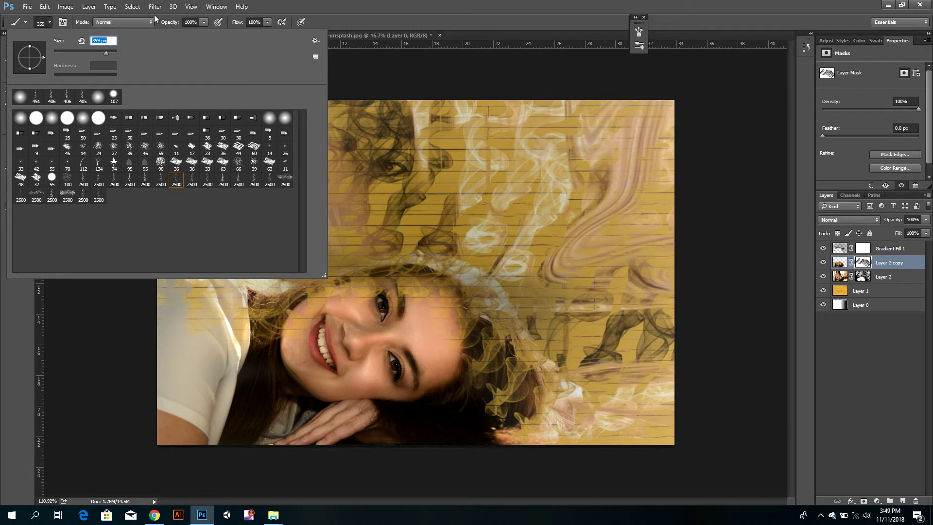
click(51, 24)
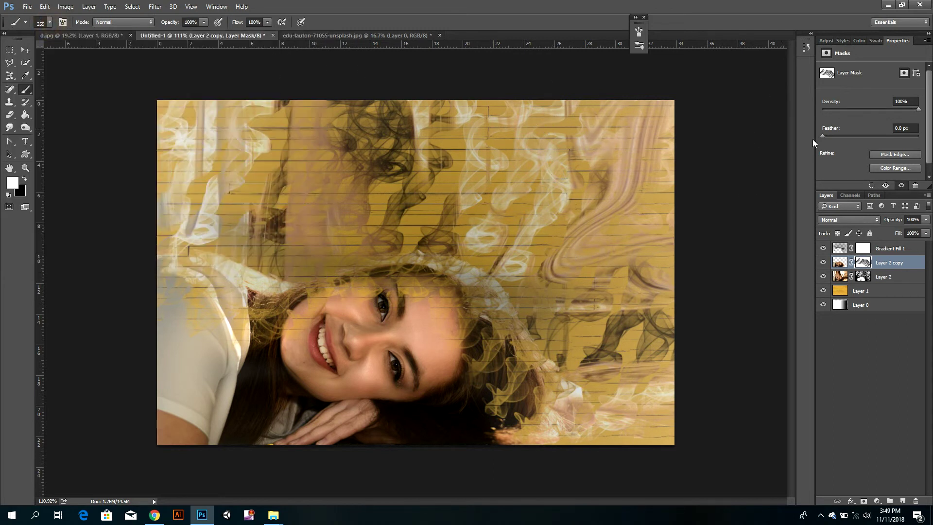
click(864, 277)
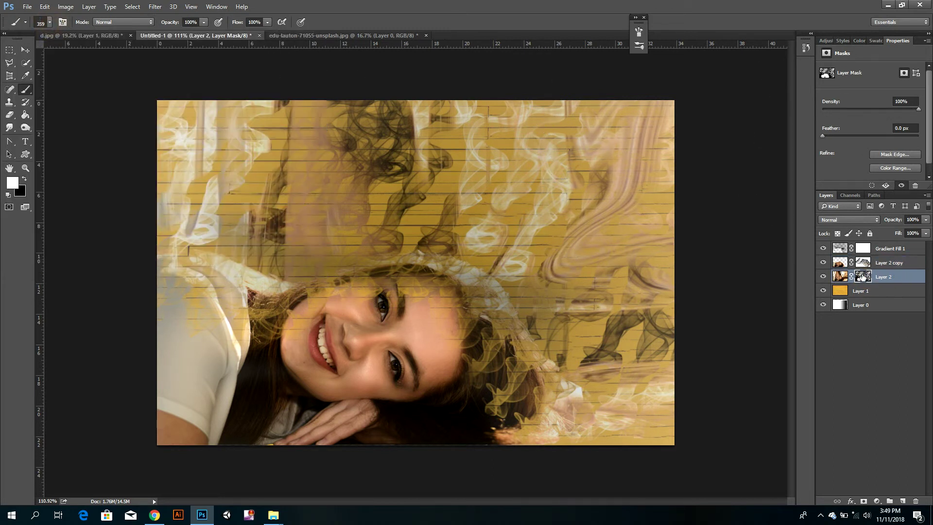
ctrl+click(863, 275)
click(624, 214)
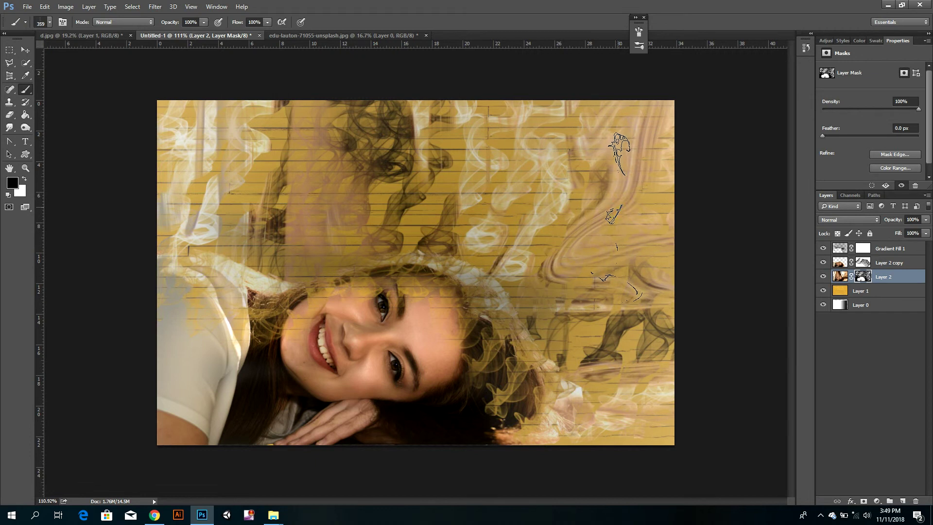
click(869, 281)
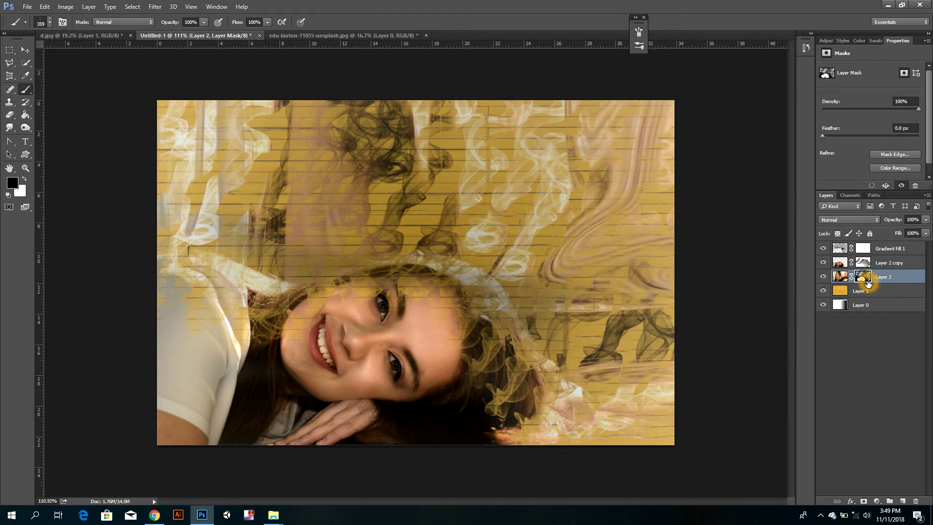
click(907, 324)
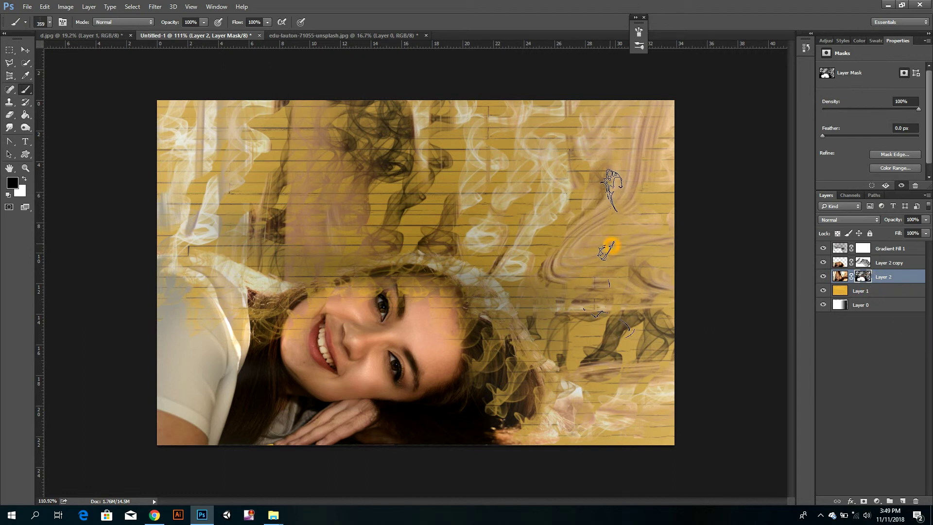
click(560, 231)
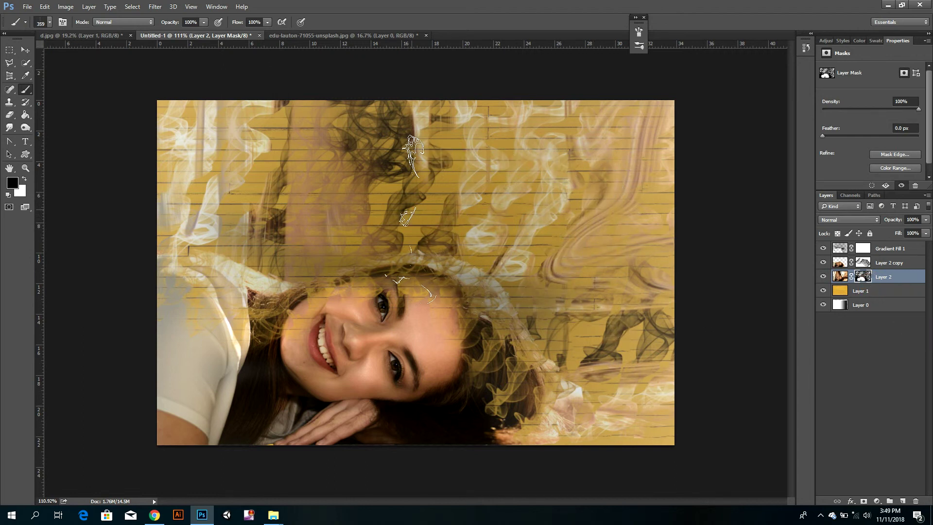
click(929, 326)
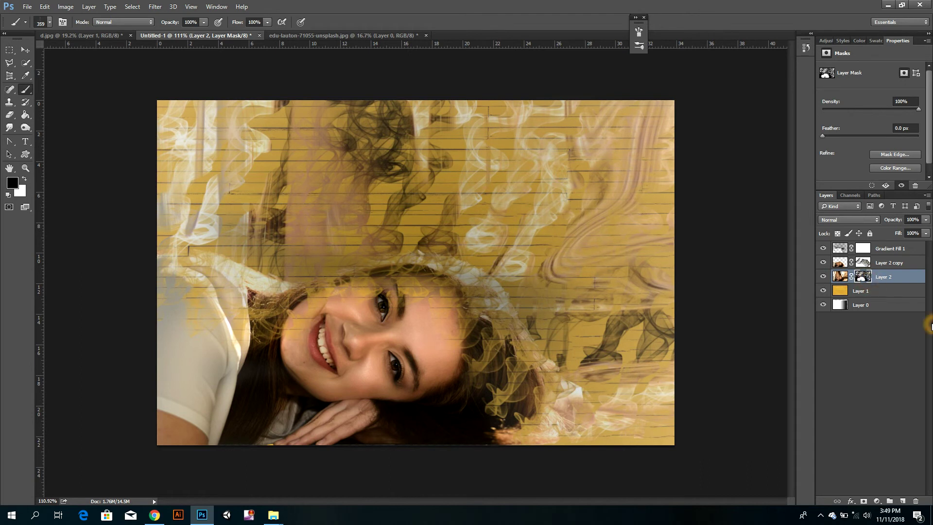
click(863, 262)
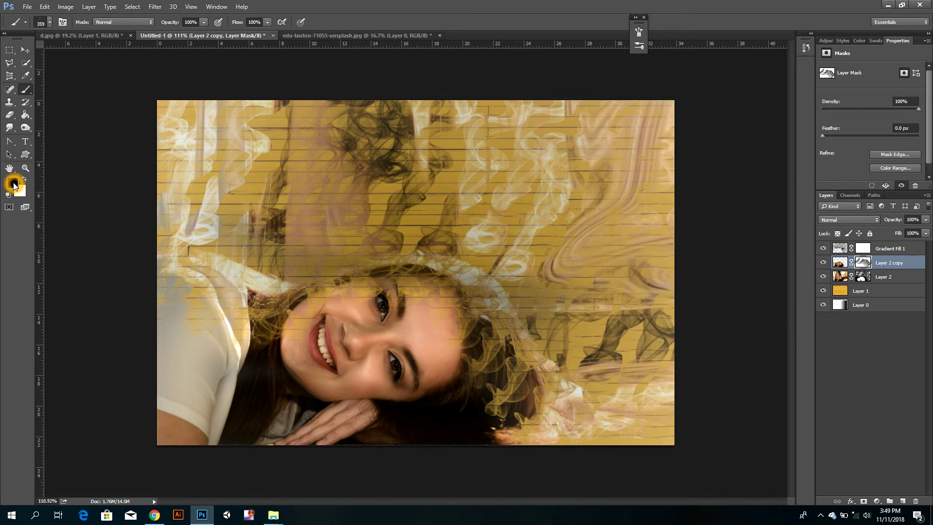
click(868, 270)
click(864, 264)
click(864, 275)
click(865, 263)
click(637, 228)
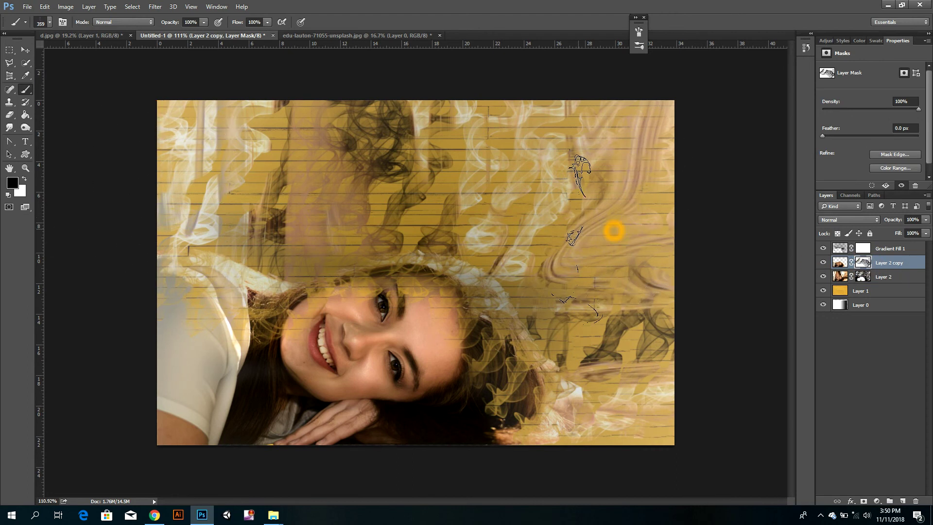
click(670, 203)
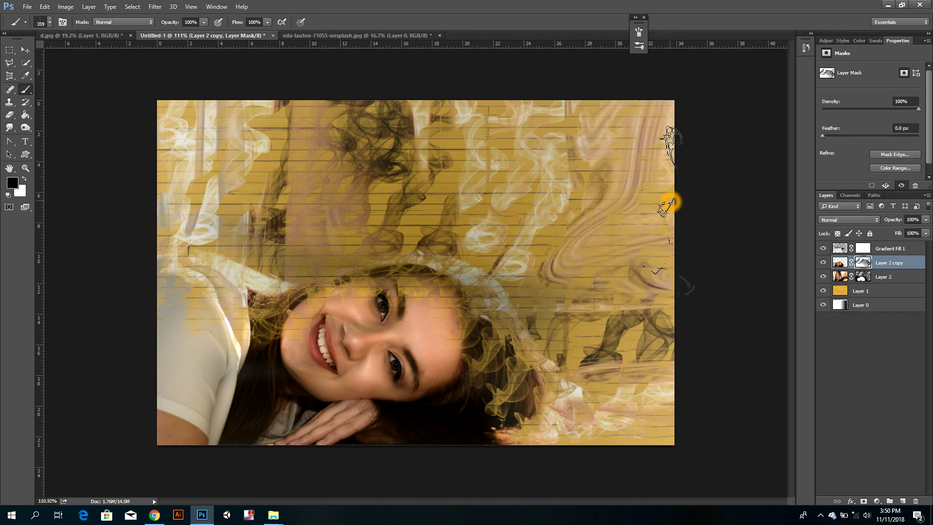
click(24, 50)
drag(708, 214, 707, 215)
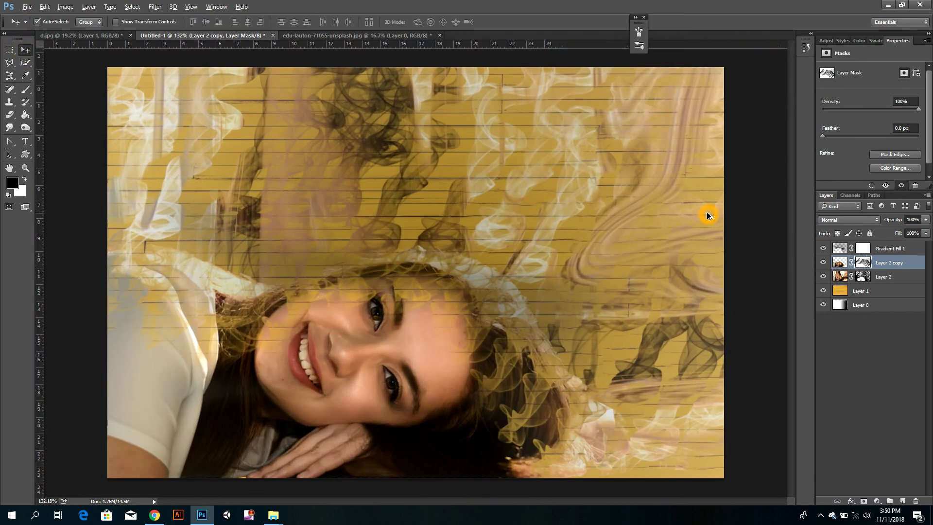
scroll(707, 215, down, 1)
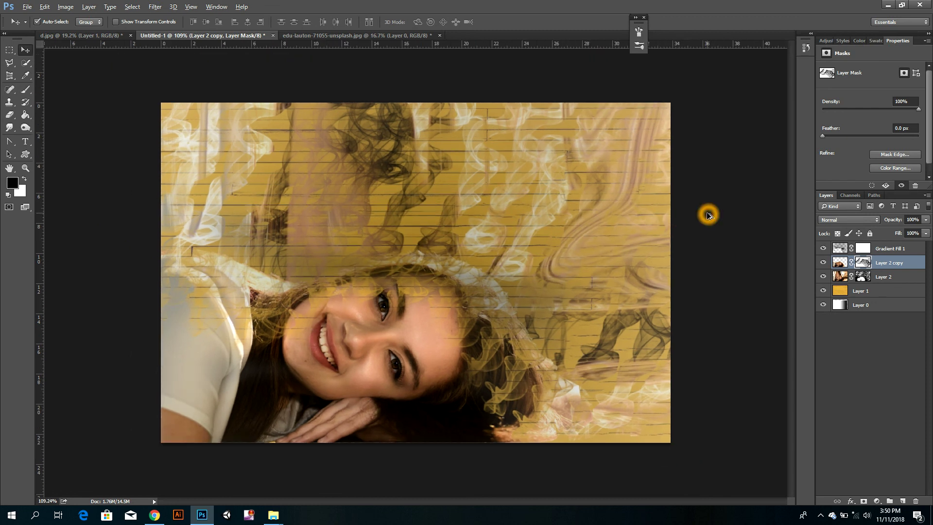
scroll(708, 215, up, 1)
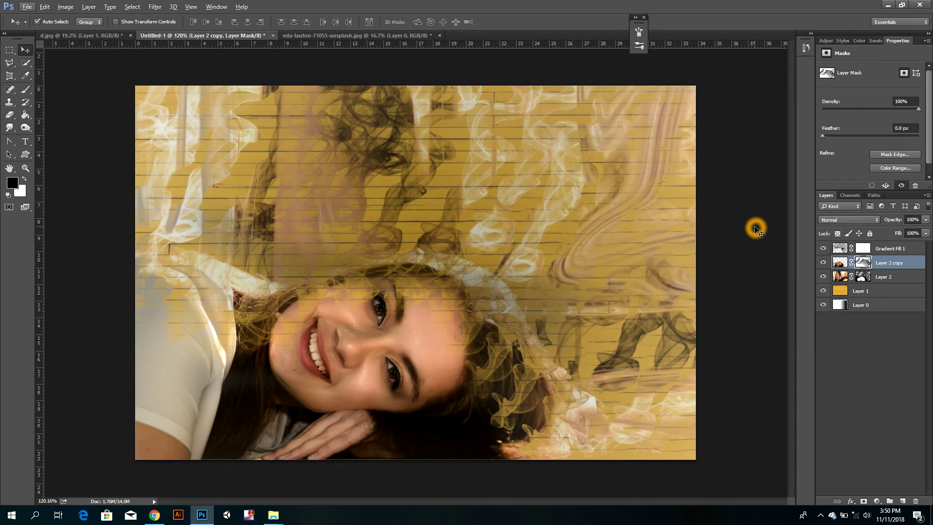